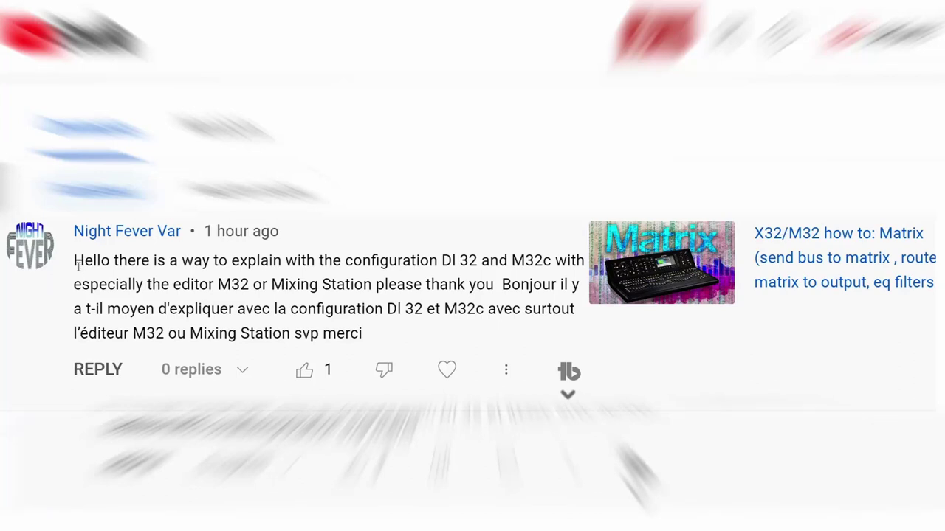
drag(75, 265, 567, 331)
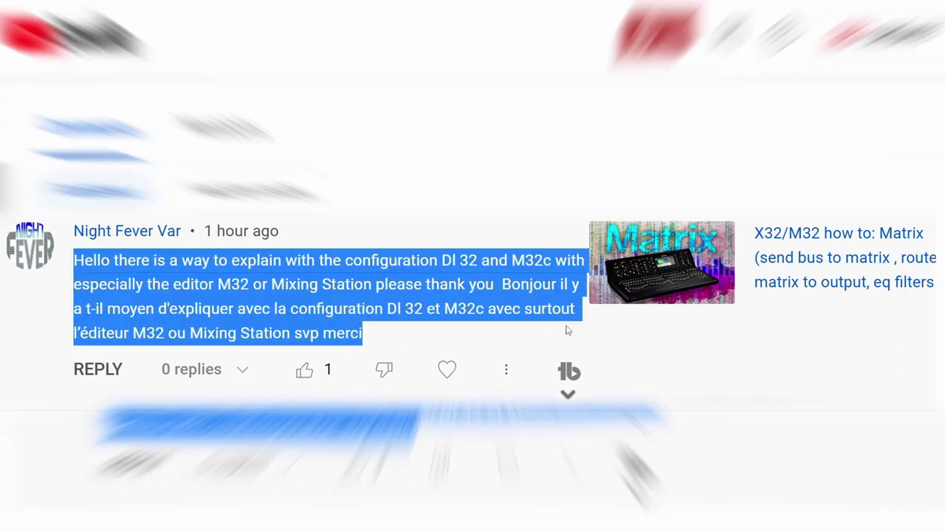
click(487, 294)
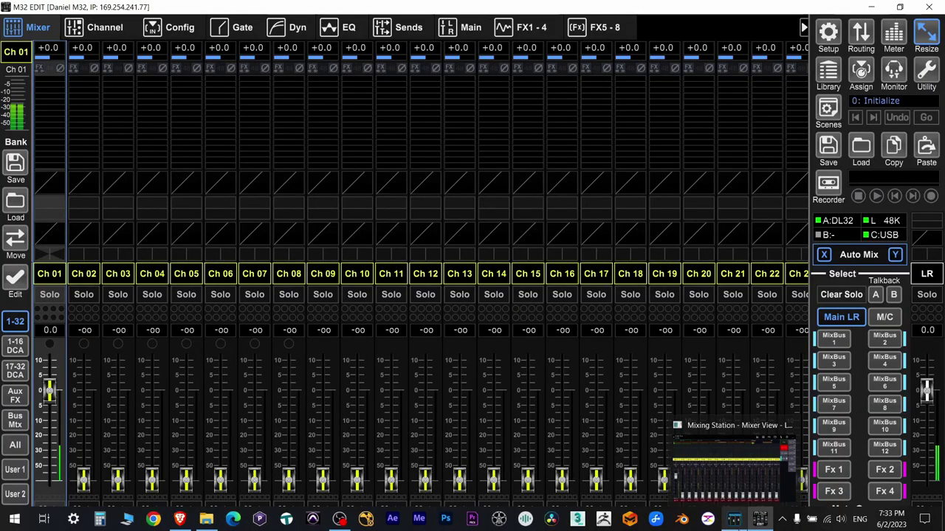
- Switch to M32 Edit, show the bus and matrix faders, and select Matrix 1
click(733, 519)
click(761, 519)
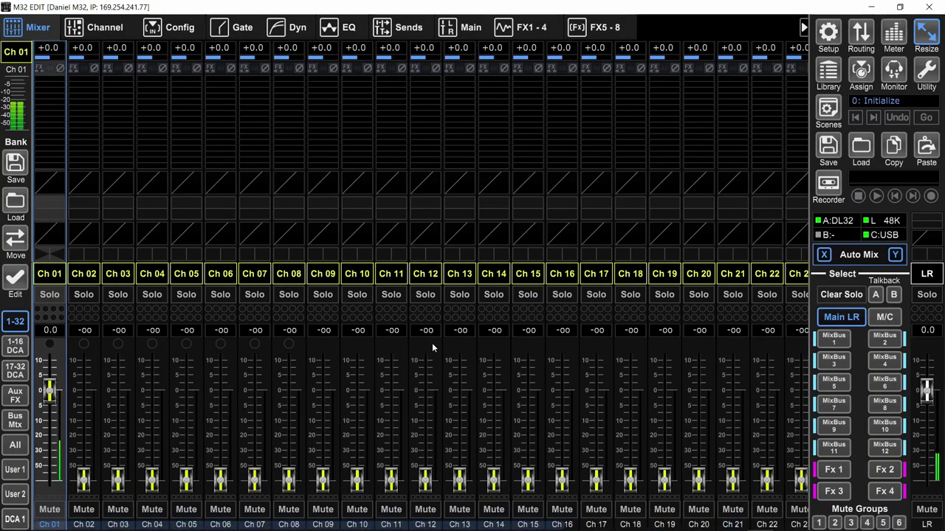
click(15, 422)
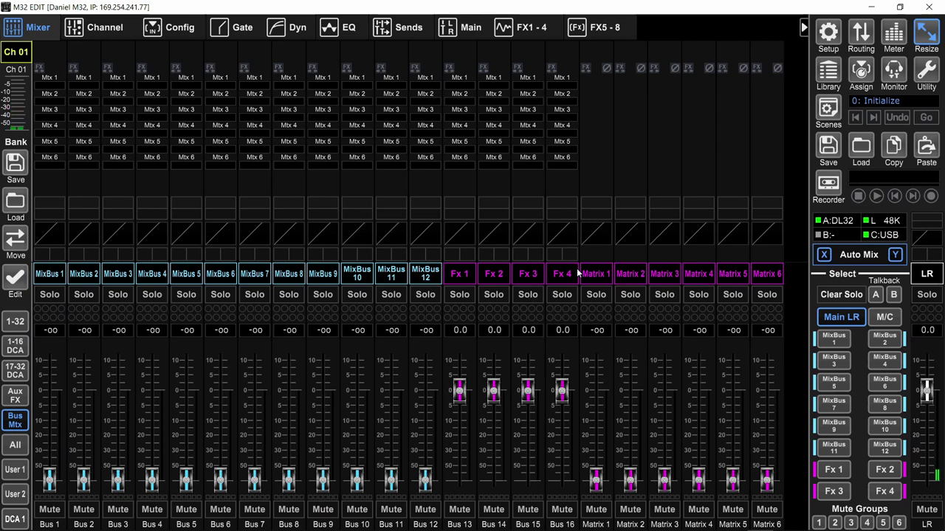
click(596, 273)
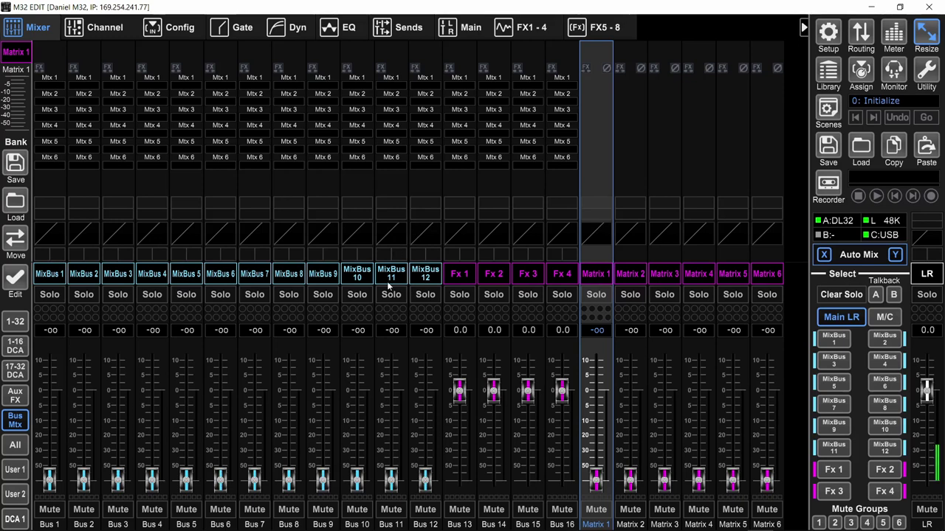
- Look through the Aux/FX, DCA and channel 1-32 fader banks and return to the bus and matrix bank
click(12, 395)
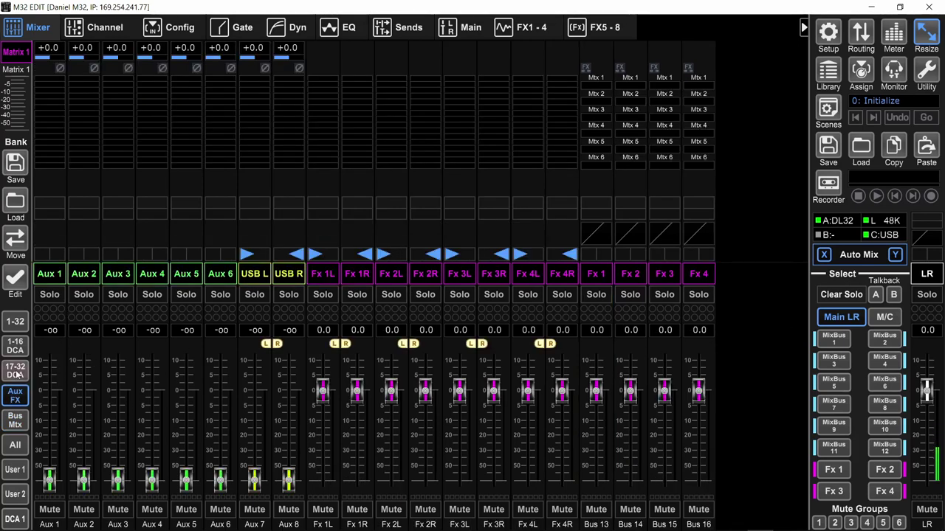
click(16, 371)
click(15, 345)
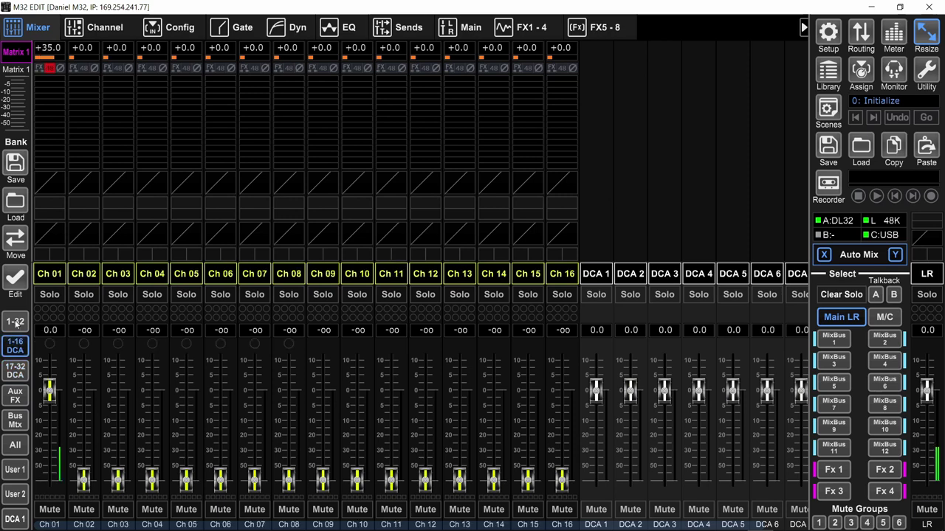
click(15, 322)
click(15, 420)
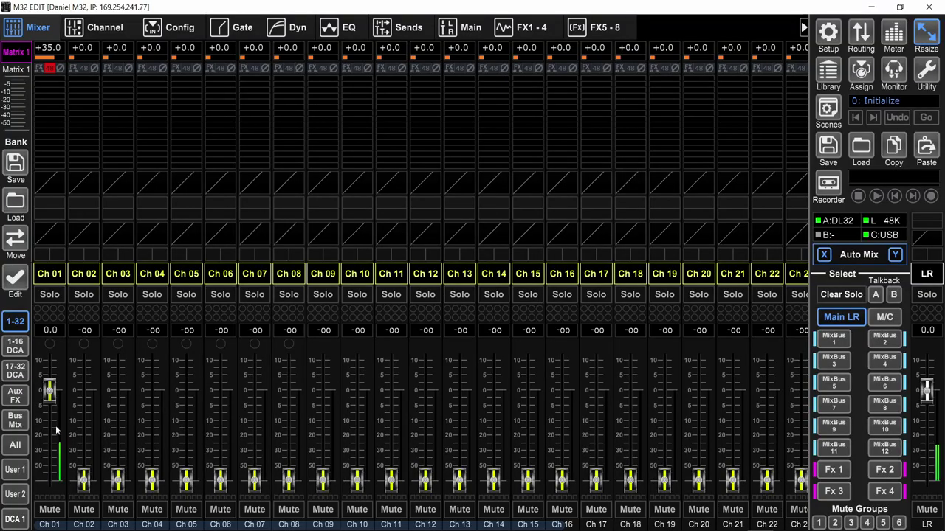
click(15, 420)
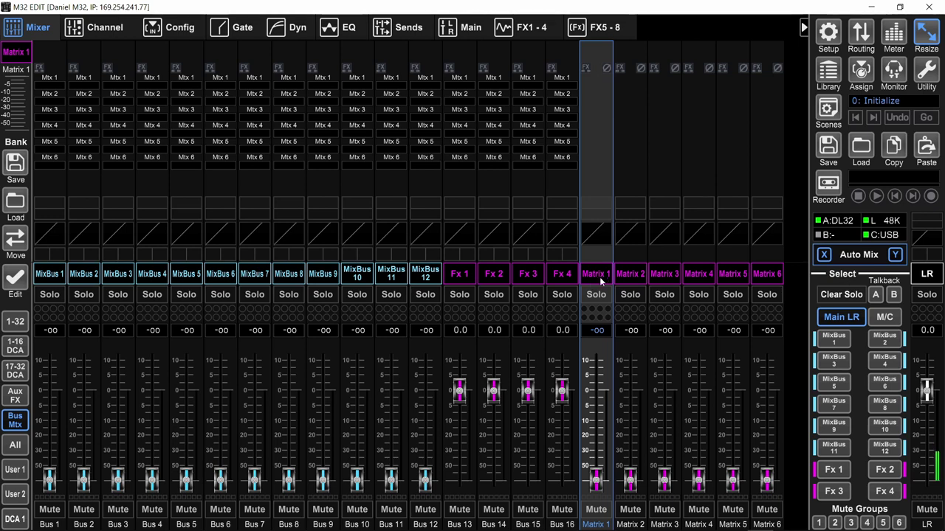
- Raise MixBus 1's Matrix 1 and 2 sends to about +4.3 and -2.3 dB, and raise the MixBus 4-to-Matrix 2, 5-to-1 and 6-to-6 sends
mouse_move(47, 90)
scroll(53, 82, up, 1)
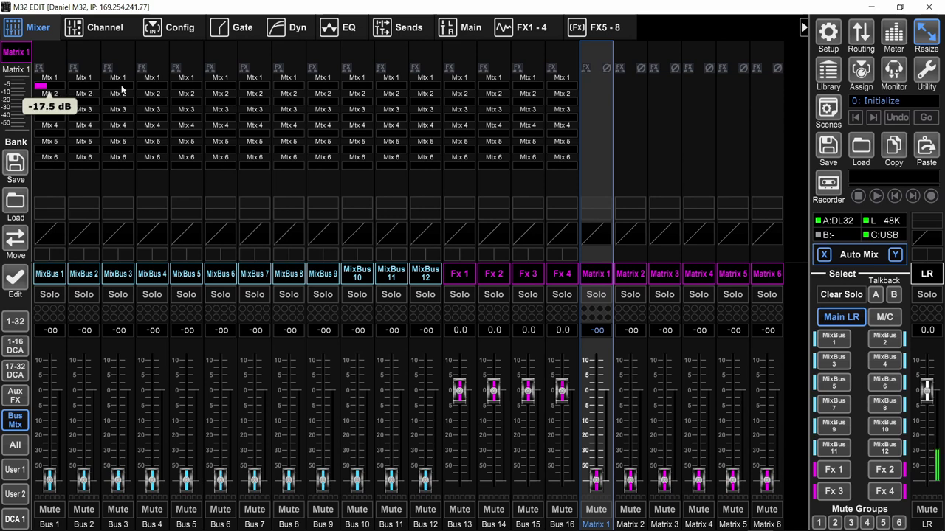
drag(122, 89, 189, 88)
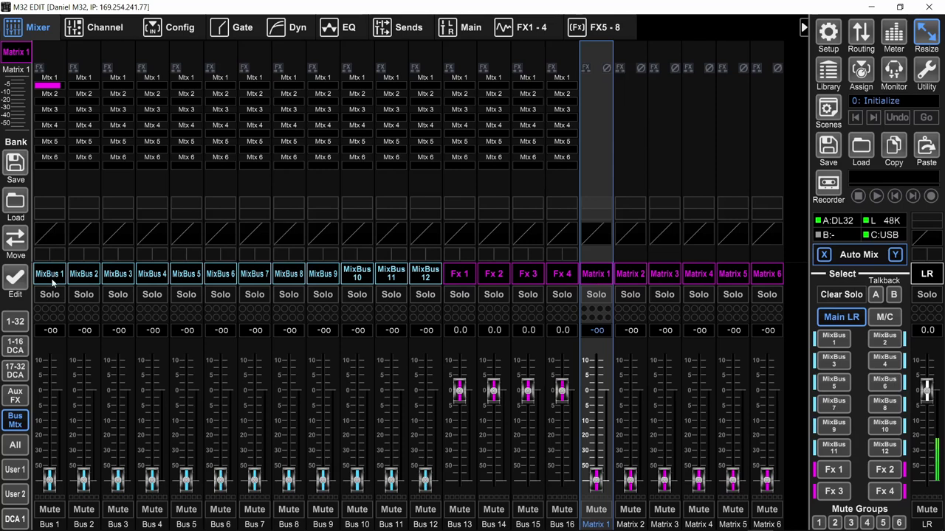
mouse_move(44, 107)
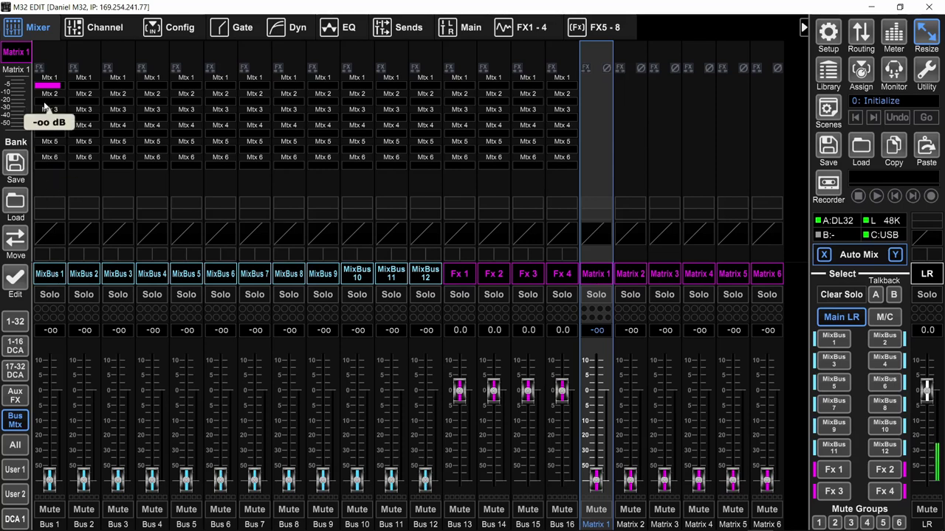
drag(44, 107, 193, 77)
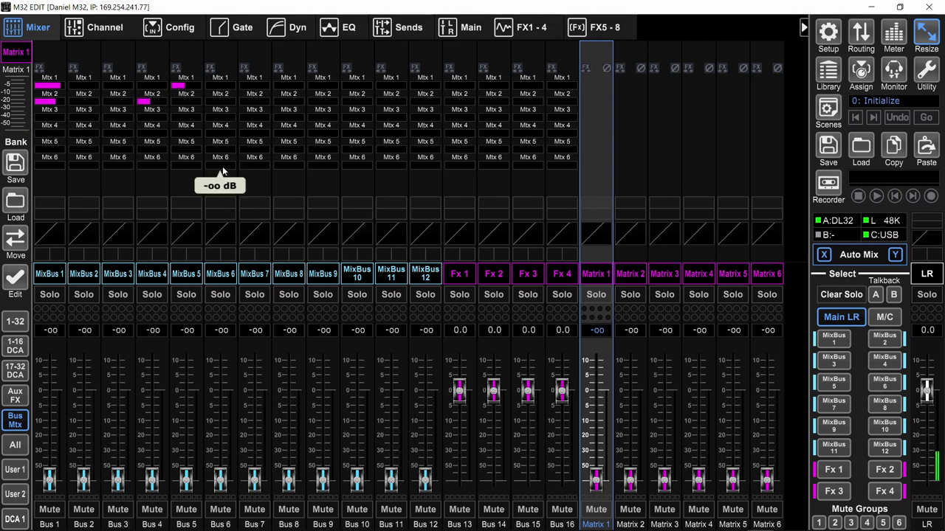
drag(220, 165, 332, 172)
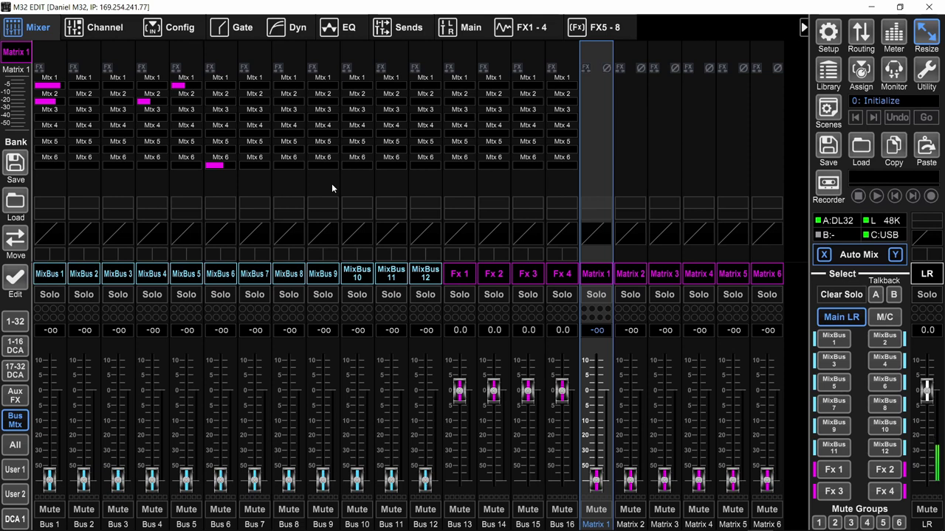
- Compare the matrix sends of MixBus 1 with the bus sends of Ch 01, ending on MixBus 1
click(418, 26)
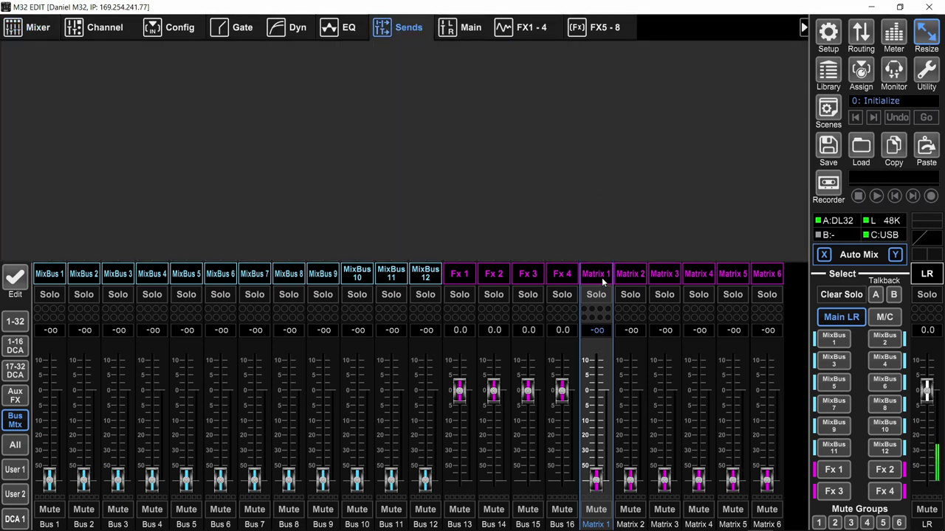
click(49, 274)
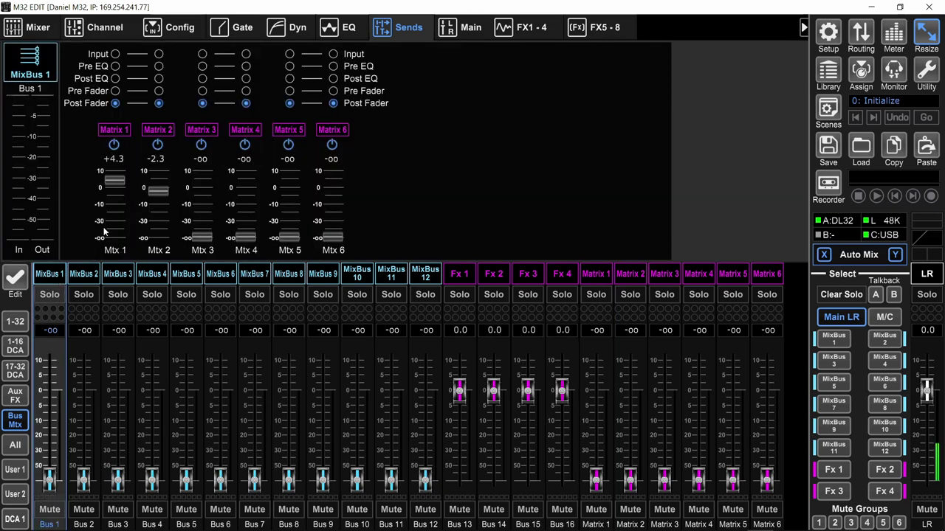
click(13, 347)
click(48, 274)
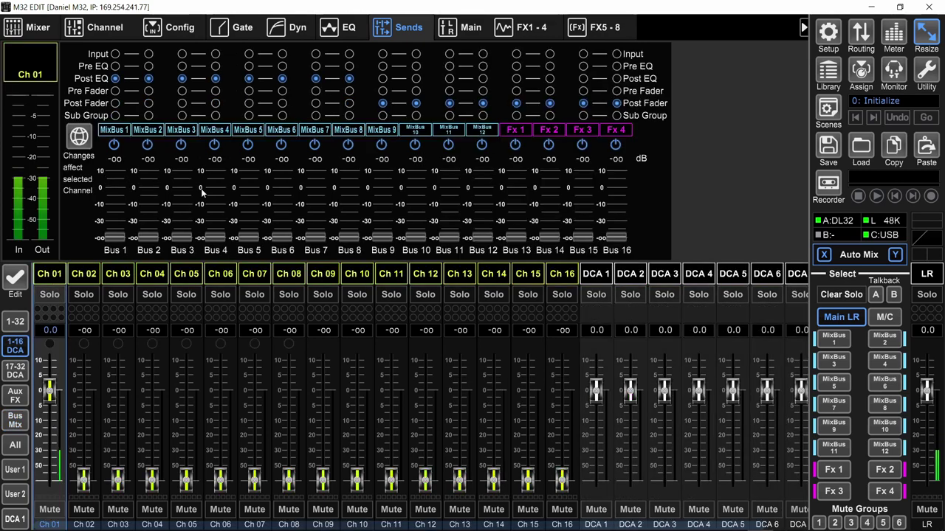
click(14, 420)
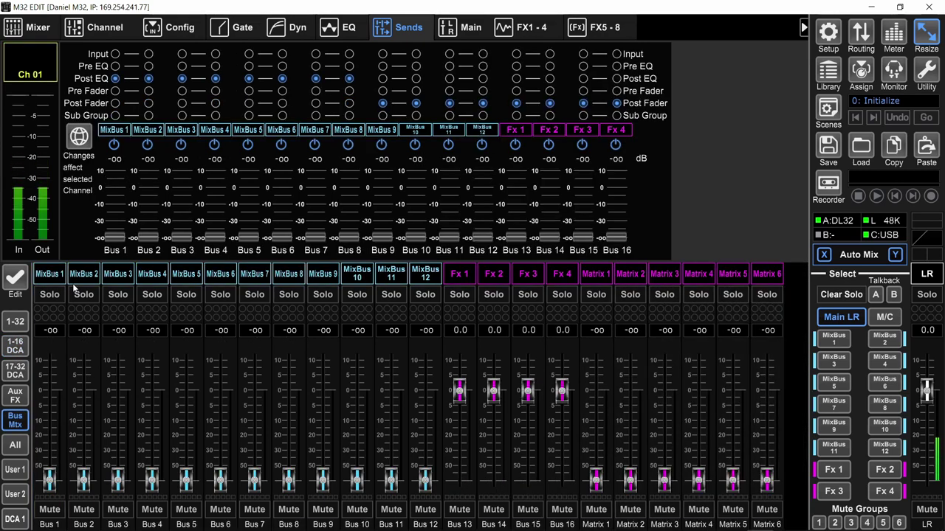
click(49, 273)
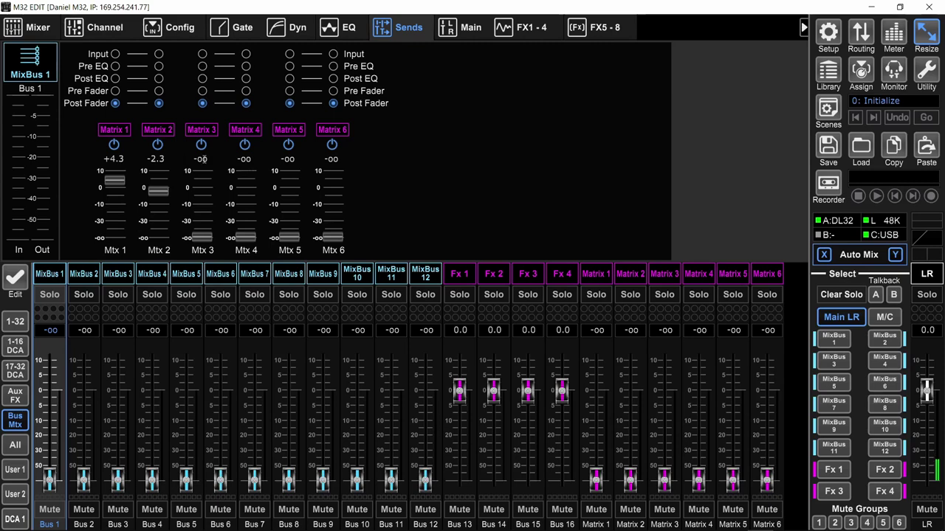
- Turn MixBus 1's Matrix 1 send off, lower its level to about -1.3 dB, and turn it back on
click(113, 145)
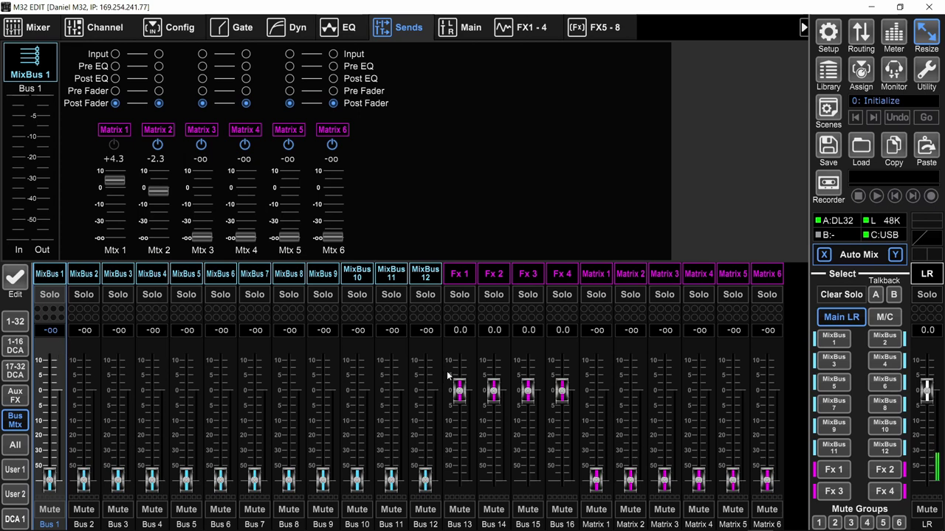
drag(120, 186, 121, 222)
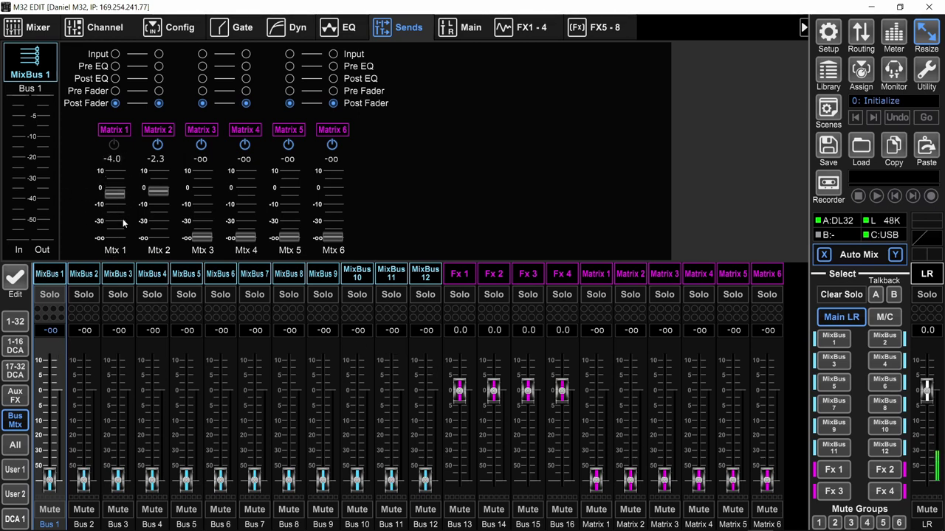
click(115, 146)
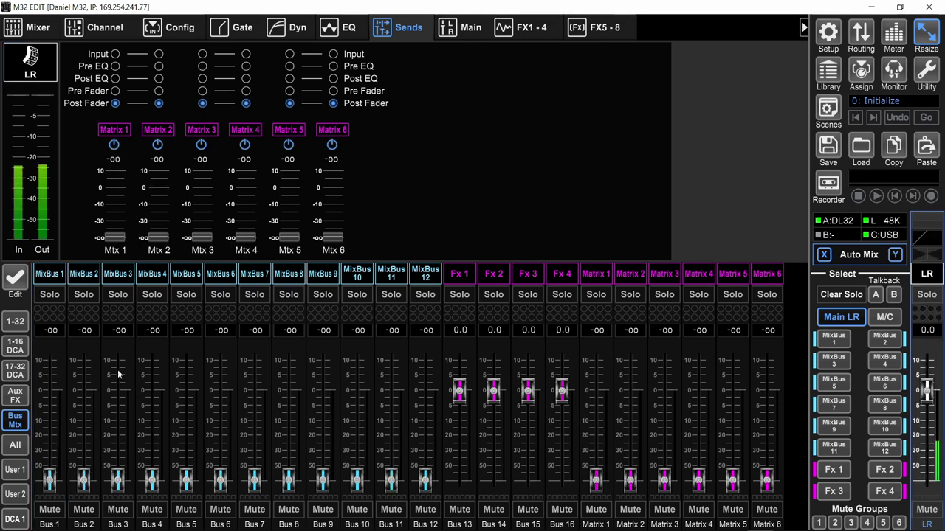
- Send Ch 01 to MixBus 1 at about +0.5 dB and return the faders to the Main LR mix
click(21, 326)
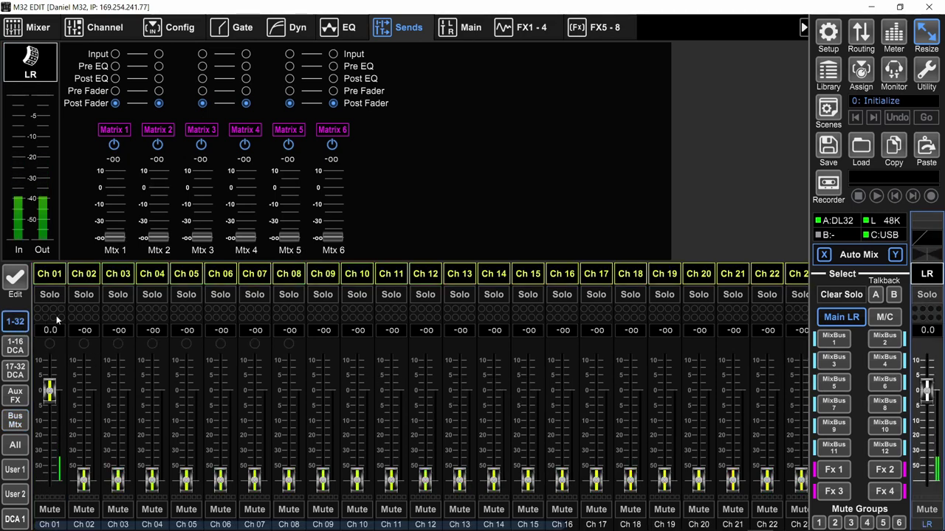
click(834, 338)
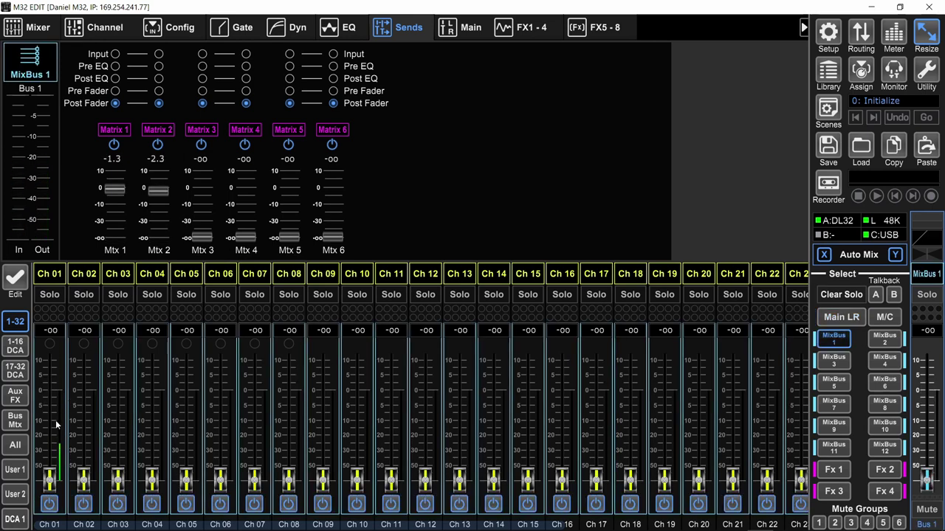
drag(55, 487, 74, 265)
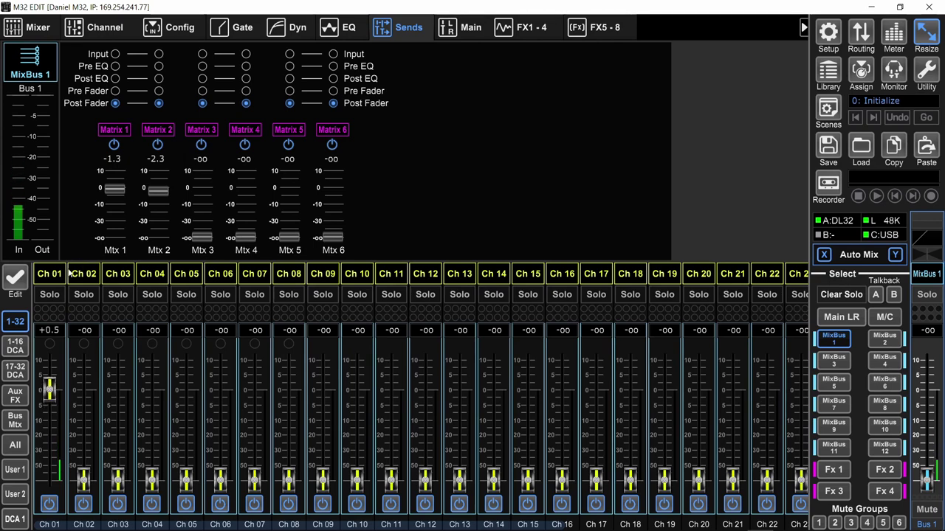
click(834, 318)
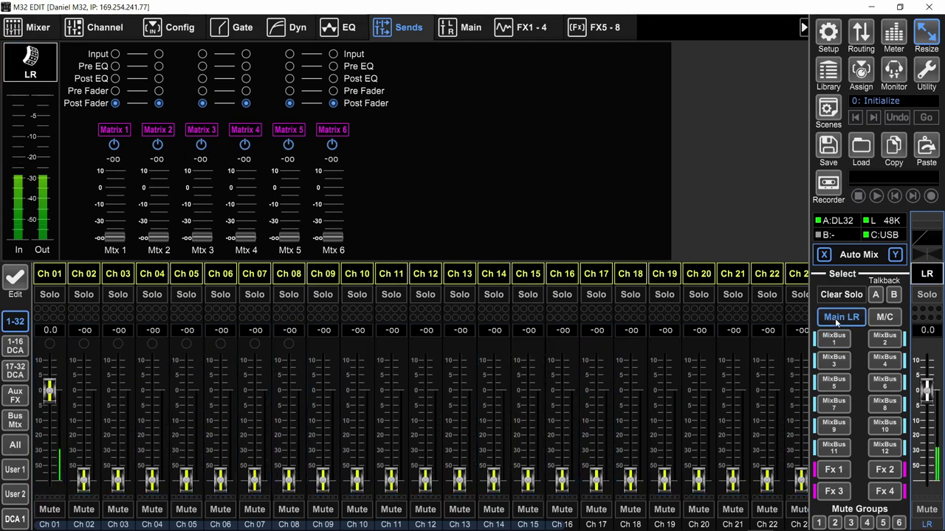
- Raise the MixBus 1 fader to about 0 dB and set its Matrix 1 send to about +2.0 dB
click(15, 419)
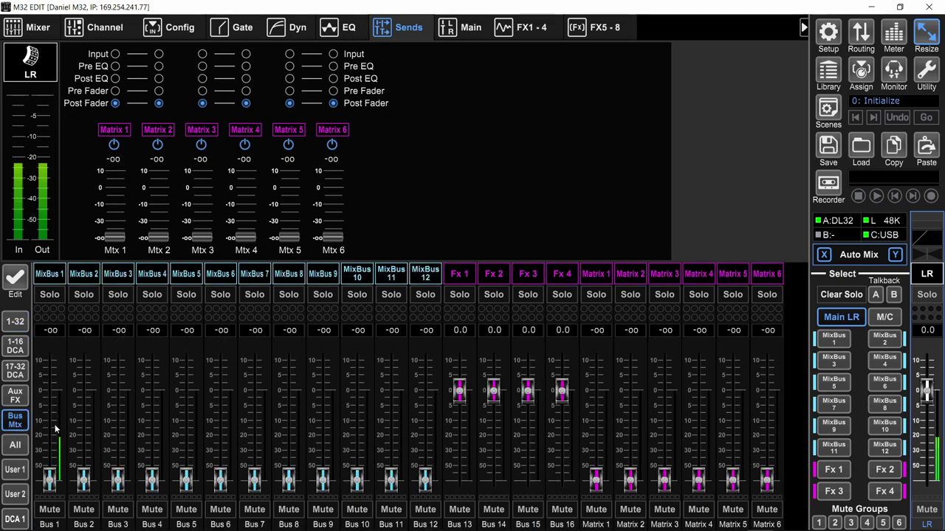
drag(57, 426, 91, 270)
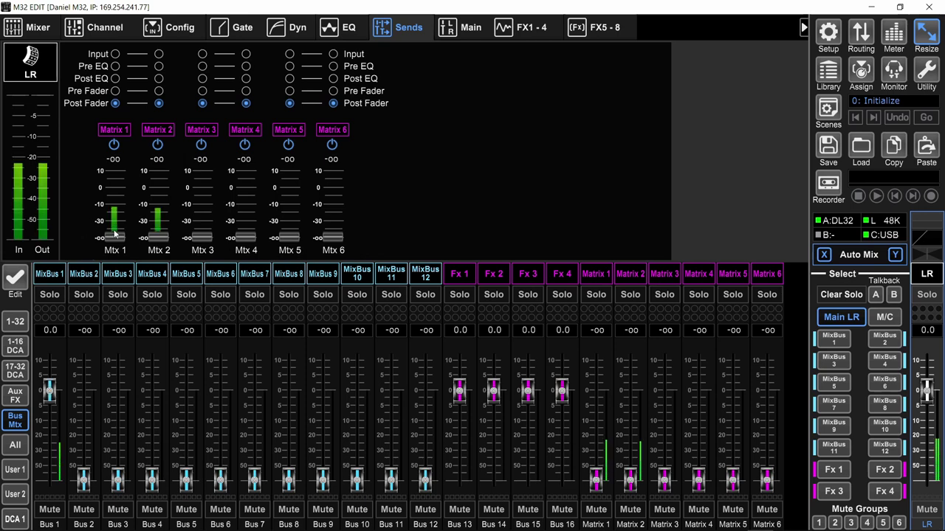
drag(115, 189, 120, 185)
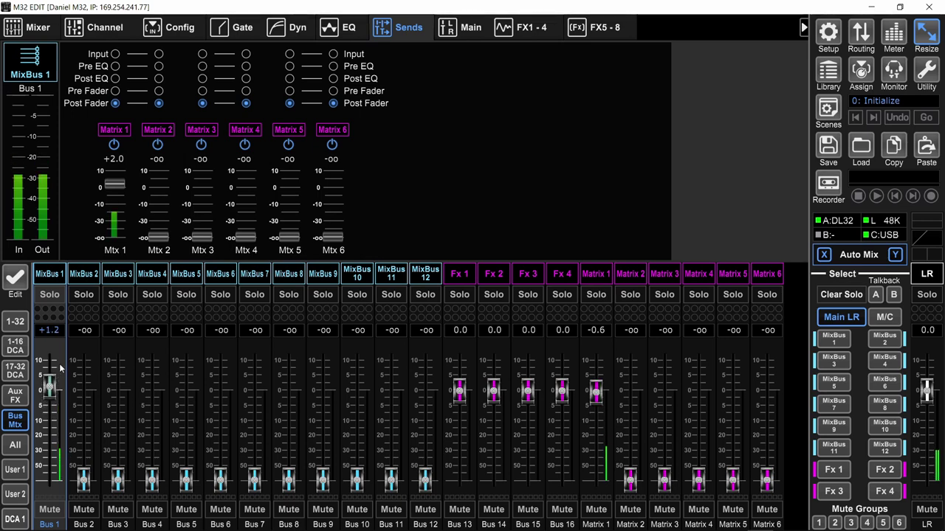
- Pull the MixBus 1 fader all the way down and set its Matrix 1 send to about -3.3 dB
drag(63, 353, 49, 490)
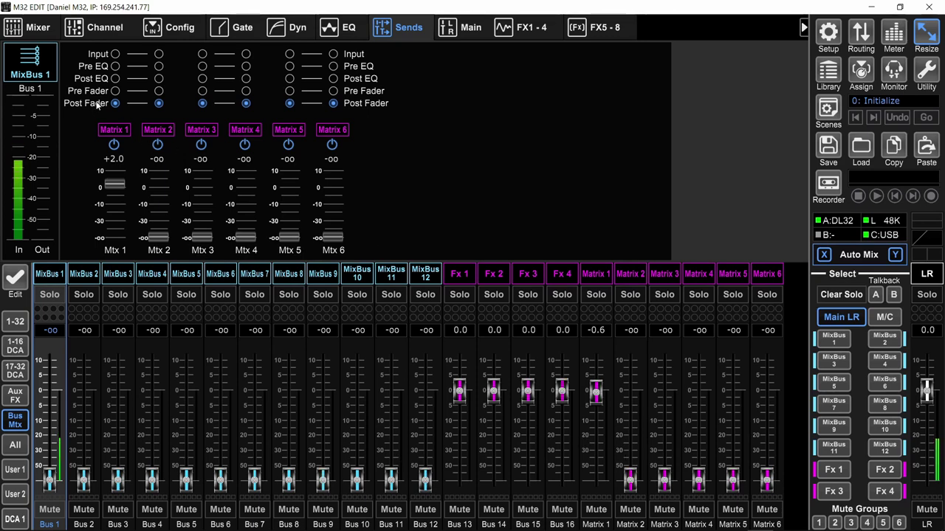
click(76, 278)
click(49, 274)
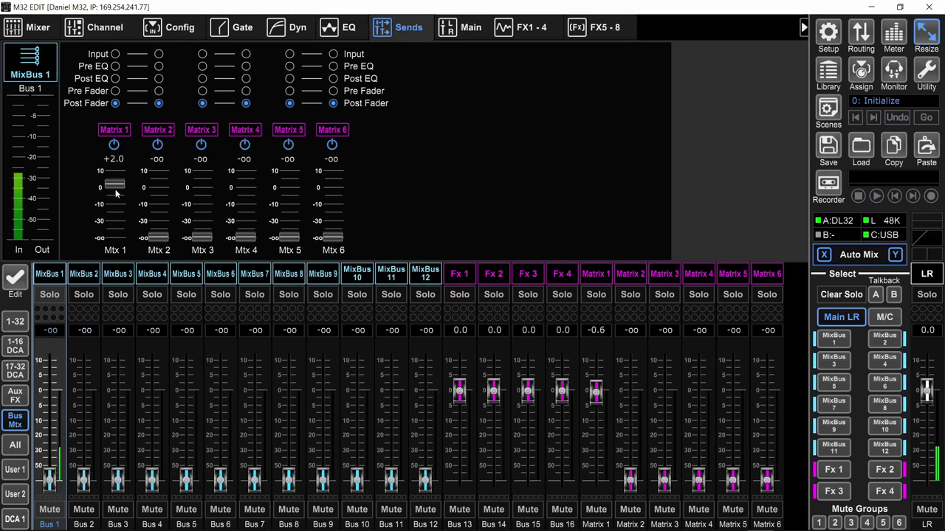
drag(116, 194, 116, 201)
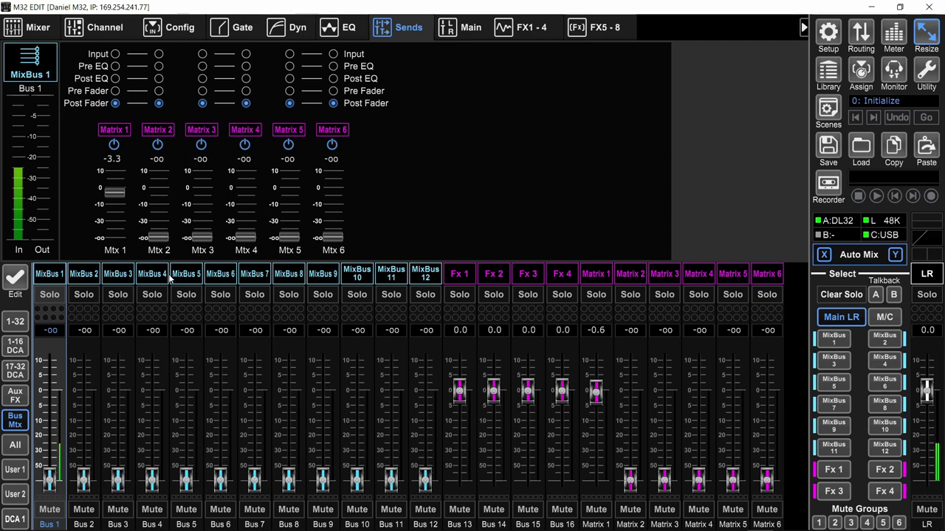
- Set the tap point of MixBus 1's Matrix 1 send to Pre Fader, test it against the bus fader, and switch it to Input
click(115, 91)
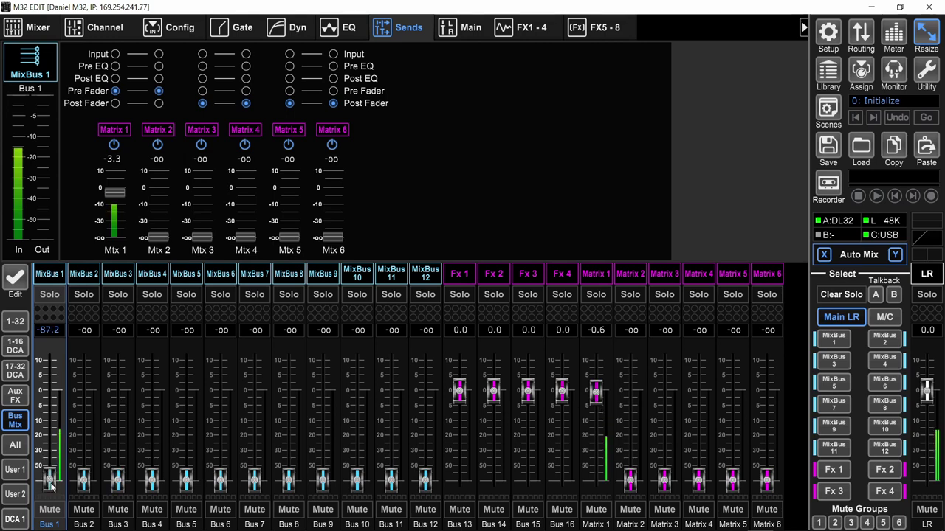
mouse_move(48, 483)
mouse_down()
mouse_move(52, 431)
mouse_move(67, 447)
mouse_move(66, 432)
mouse_move(65, 491)
mouse_up()
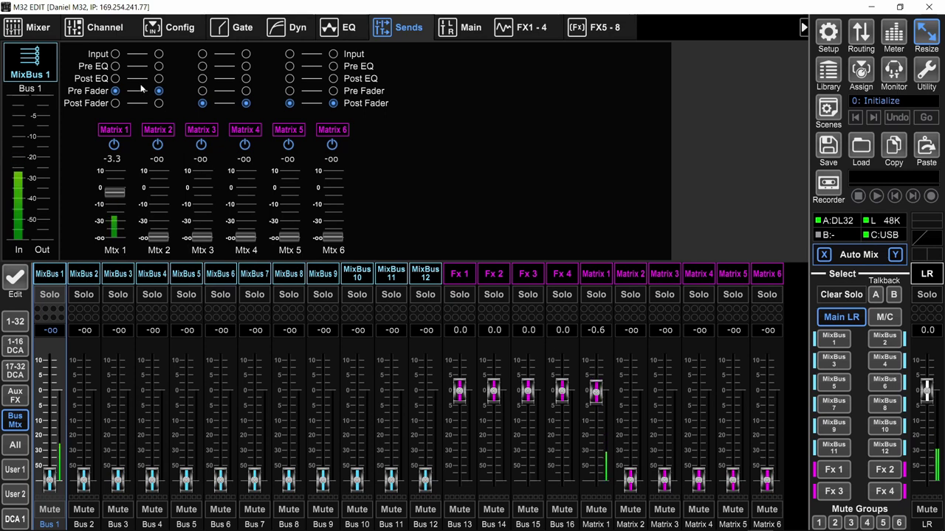
click(116, 67)
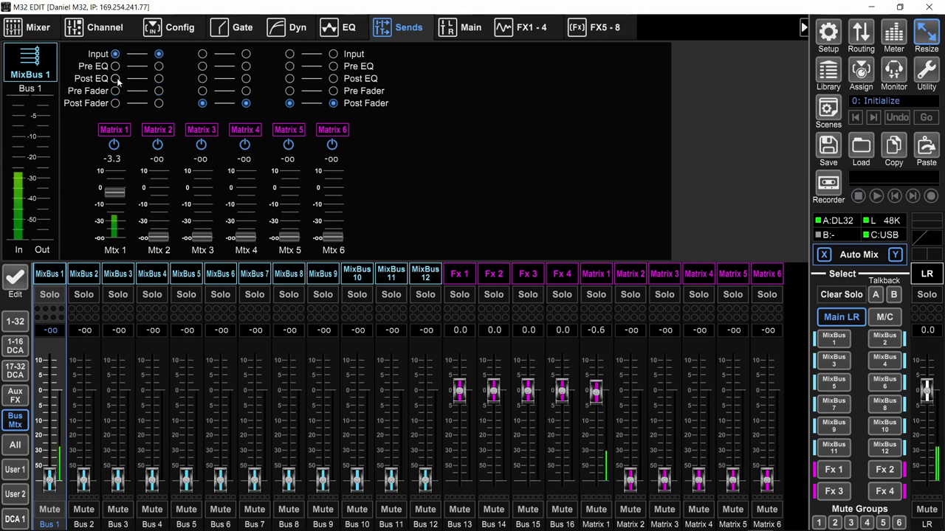
- Boost MixBus 1's EQ with the low shelf at +11.0 dB around 116.4 Hz and HiMid at +15.0 dB around 2k51 Hz
click(339, 27)
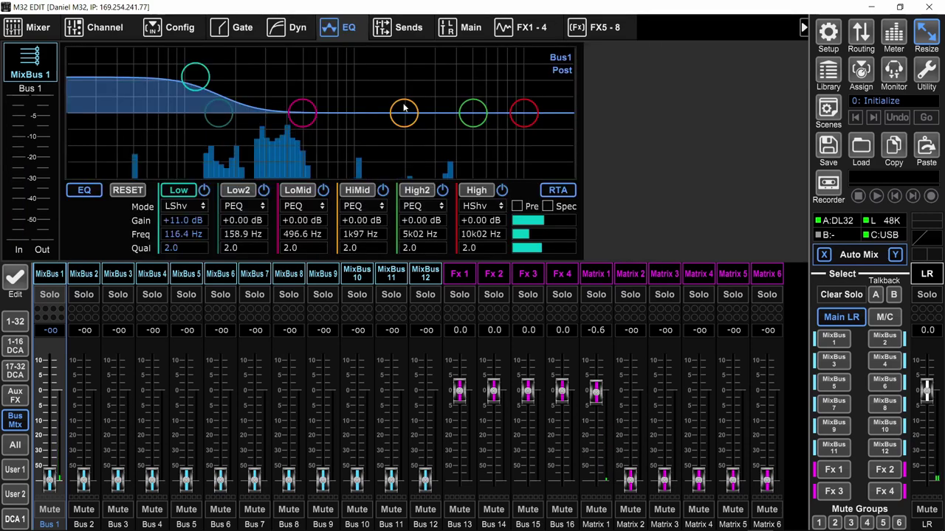
click(402, 27)
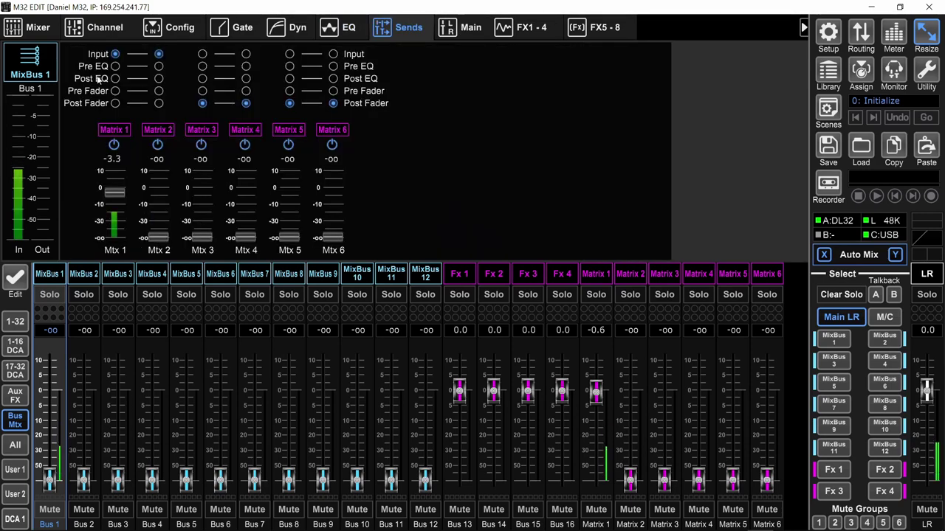
click(349, 28)
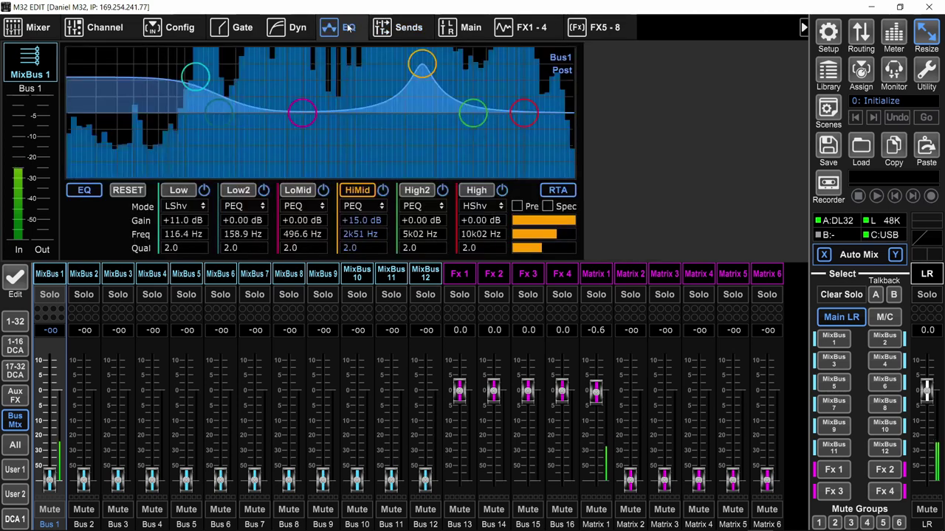
- Enable MixBus 1's compressor with its threshold at about -25 dB and place the dynamics before the EQ
click(49, 274)
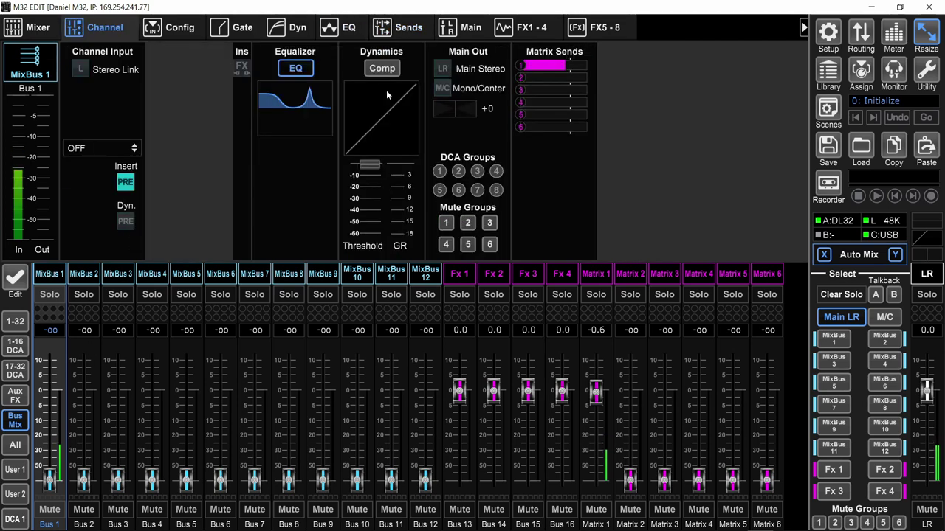
click(382, 69)
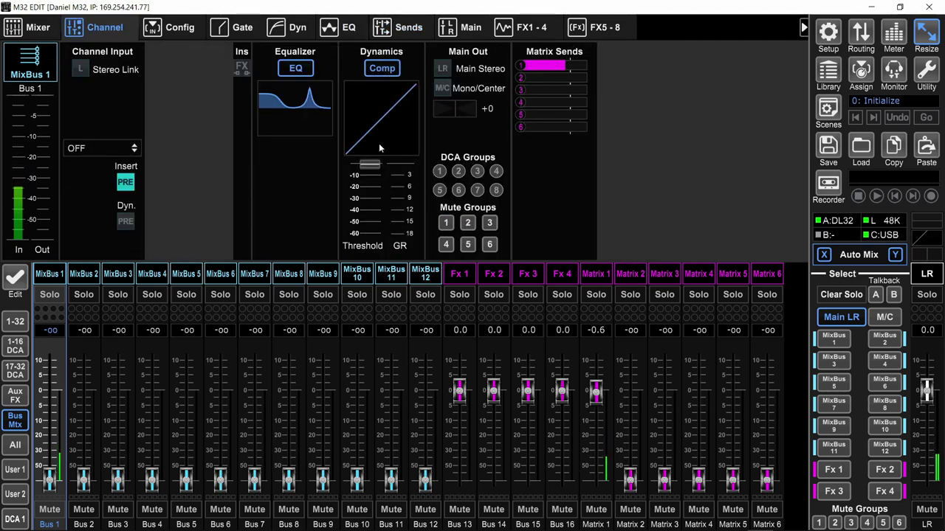
drag(372, 179, 366, 243)
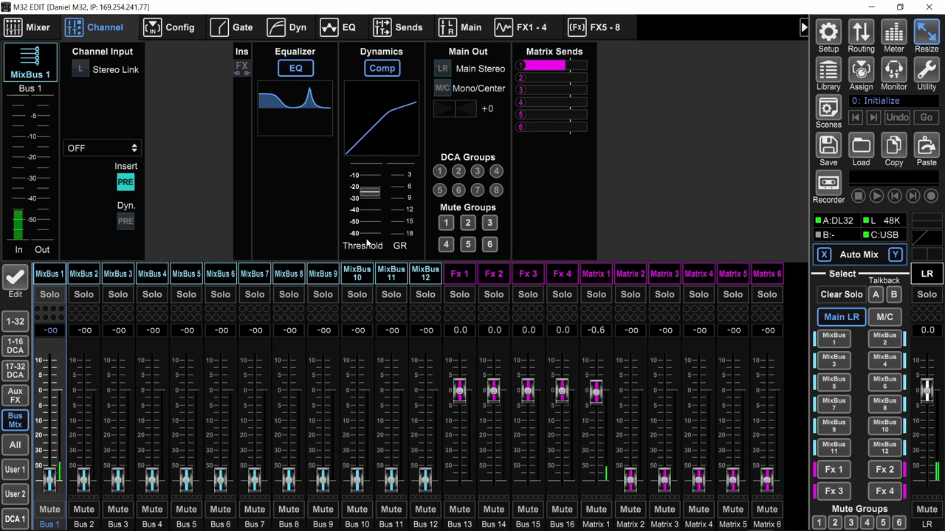
click(127, 223)
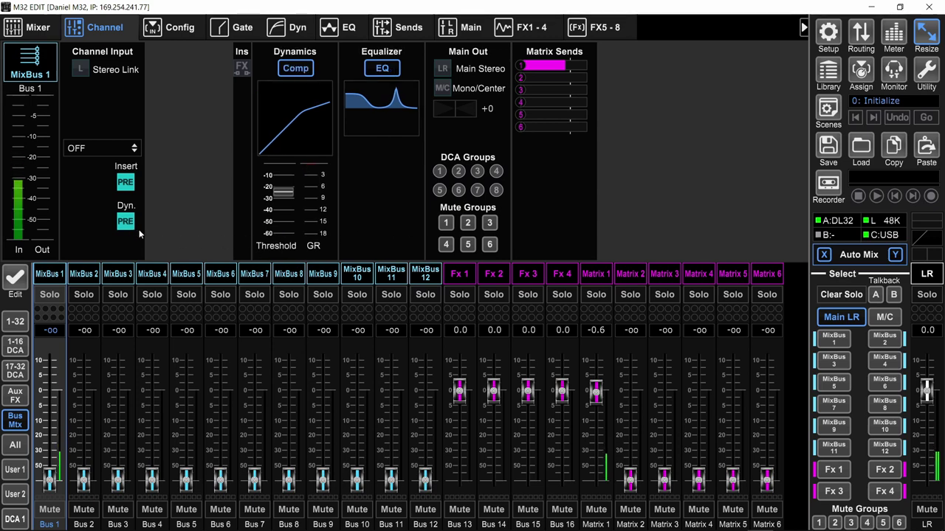
- Keep MixBus 1's Matrix 1 send tapped at Input, set its level to 0.0 dB, and turn the send off
click(440, 28)
click(399, 27)
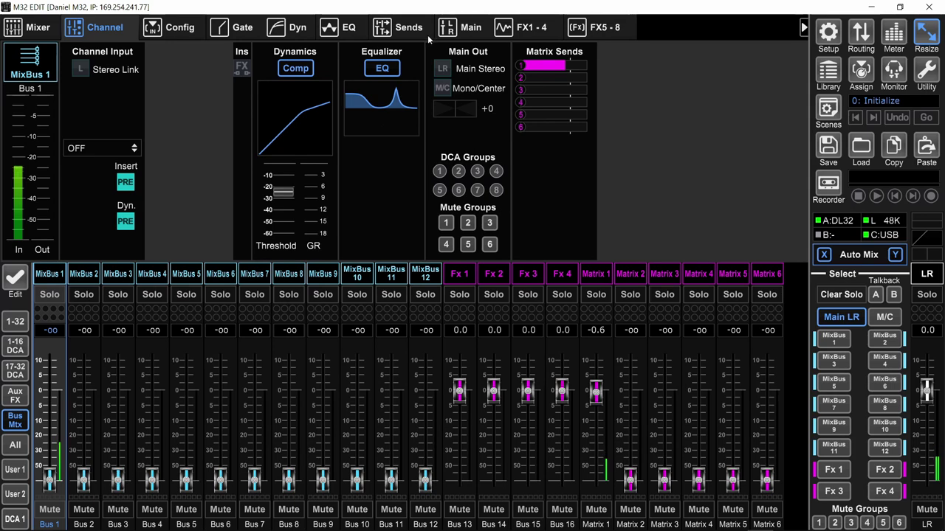
click(389, 28)
click(116, 54)
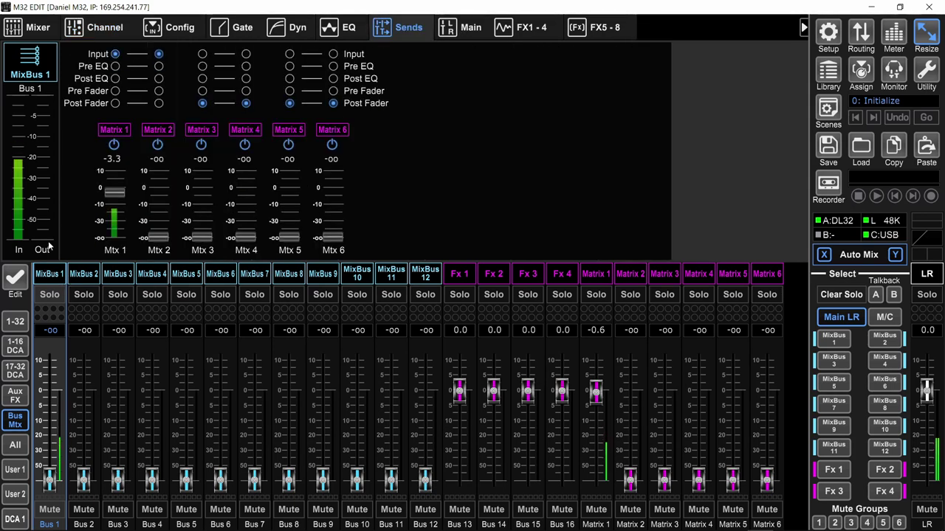
click(114, 145)
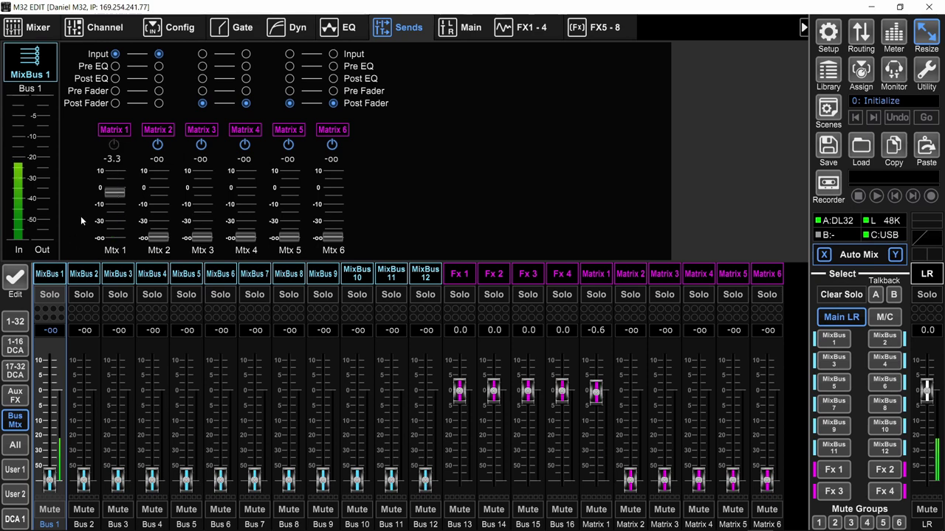
click(116, 147)
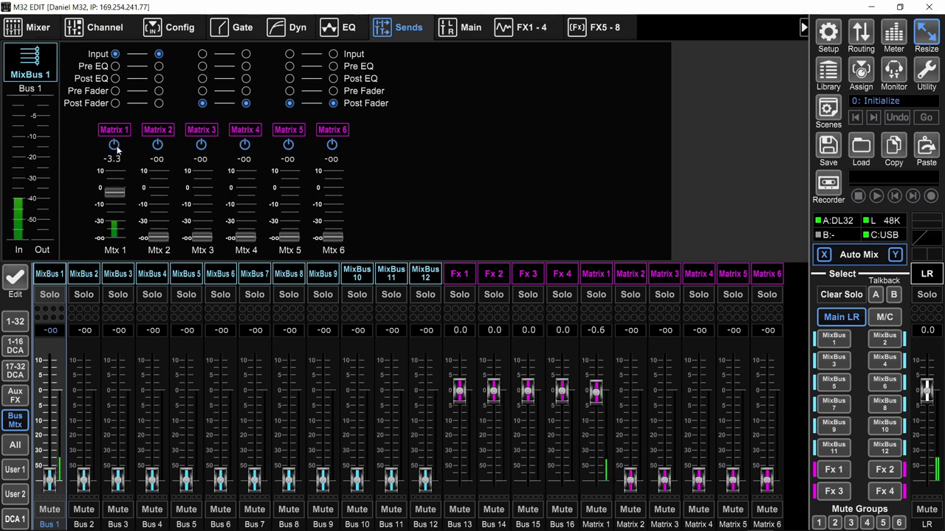
drag(115, 193, 118, 187)
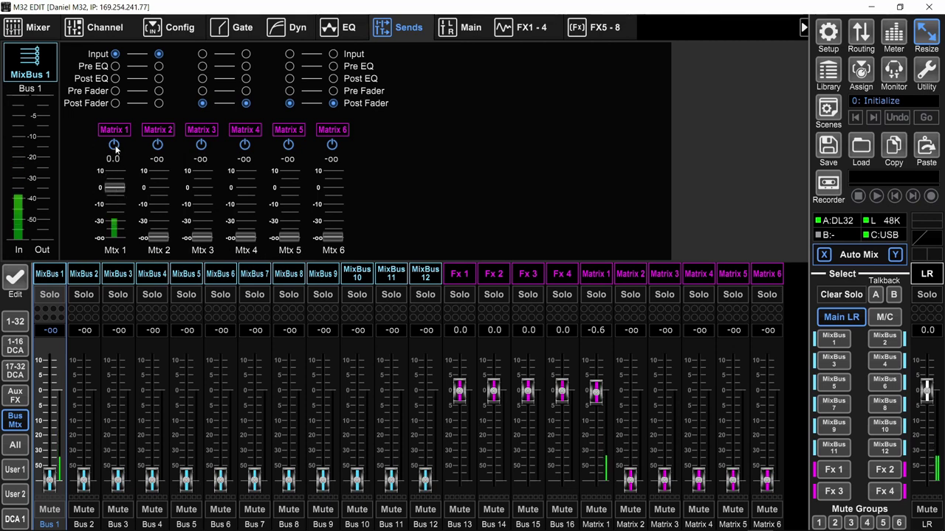
click(115, 147)
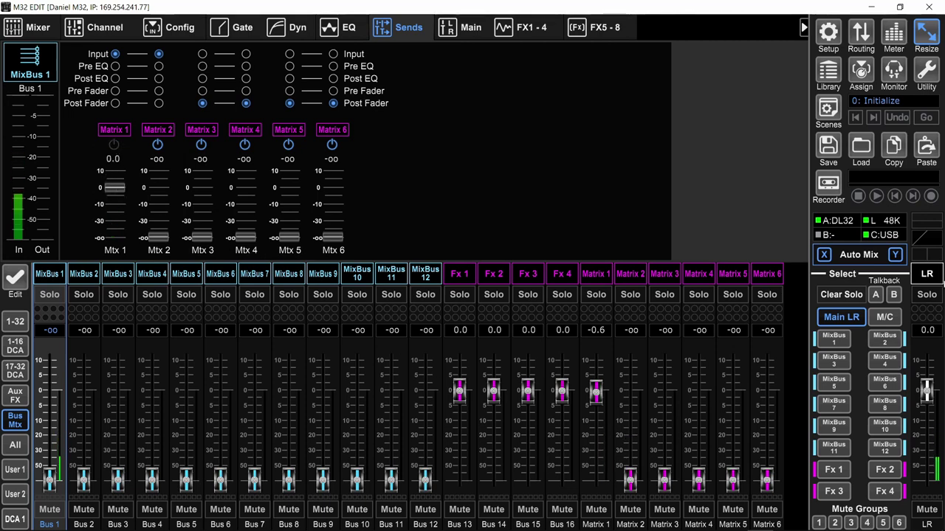
- Turn off the Main LR's Matrix 1 send and raise the M/C bus's Matrix 1 send to about +0.8 dB
click(932, 276)
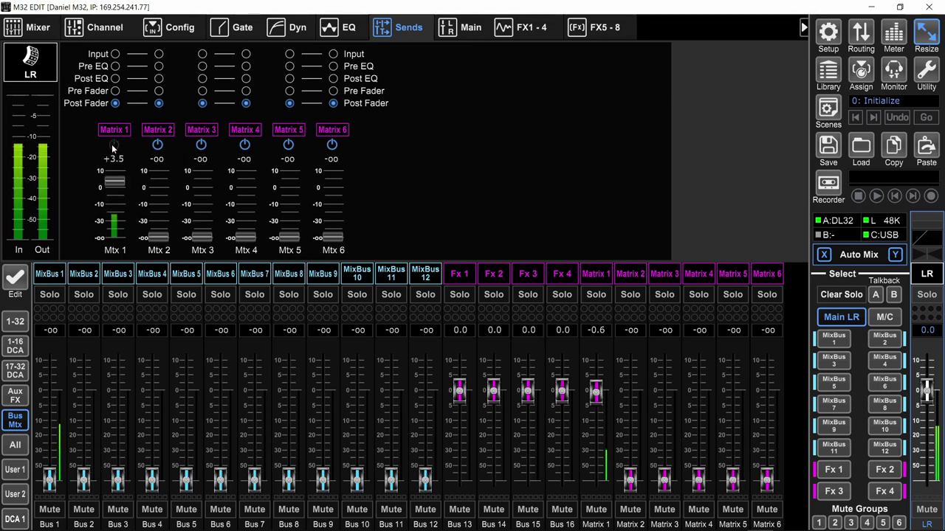
click(884, 317)
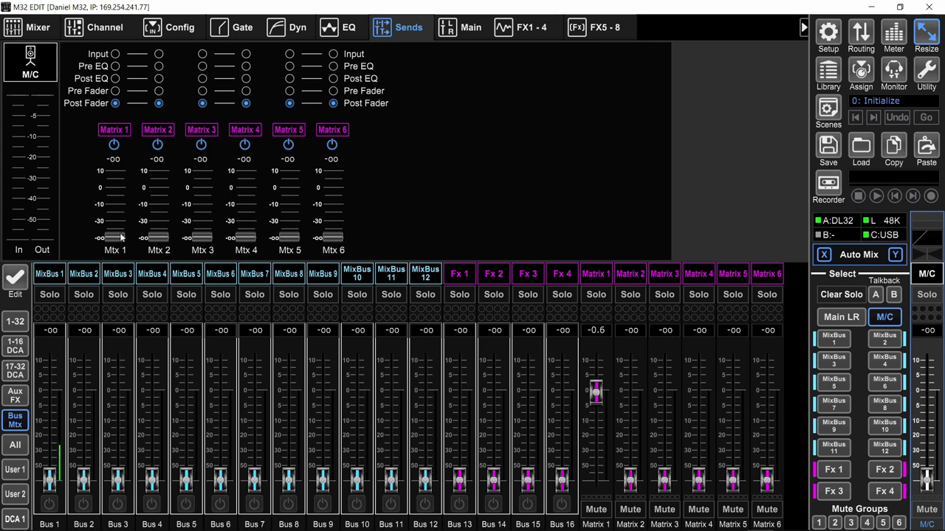
drag(122, 238, 126, 98)
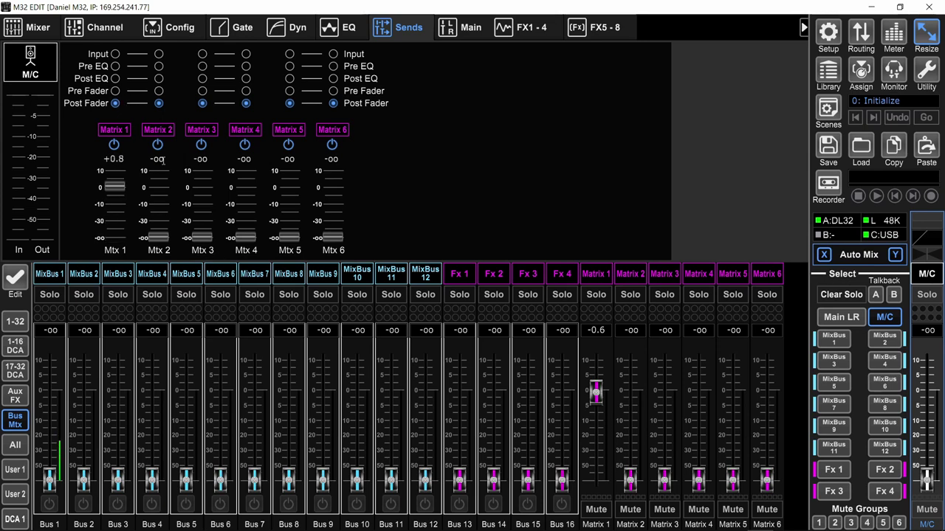
- Send Ch 01 to the M/C bus at about +3.0 dB with the send on, and raise the M/C fader to about -1.2 dB
click(15, 322)
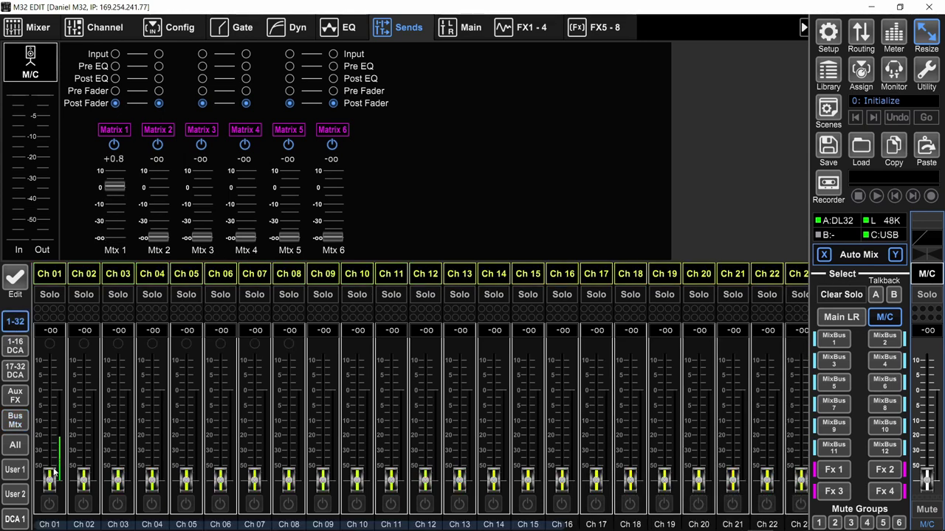
drag(53, 473, 51, 371)
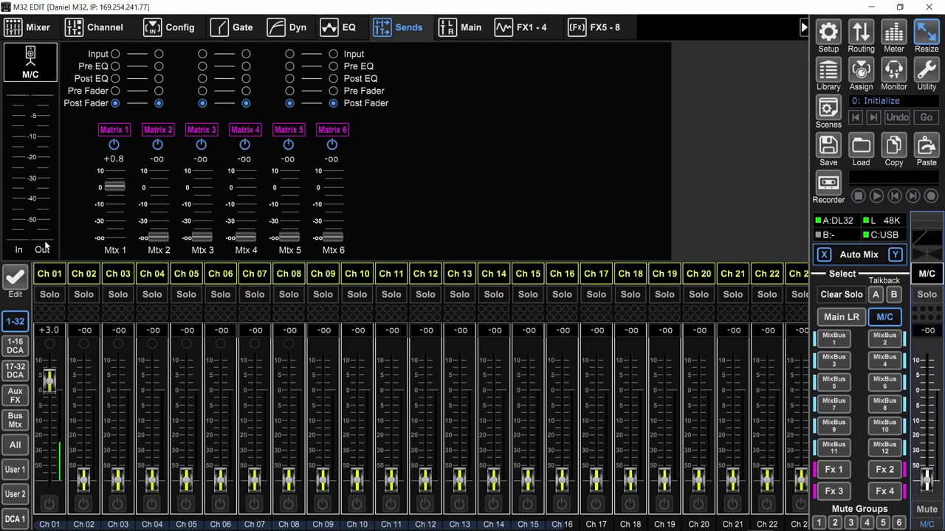
drag(927, 484, 927, 395)
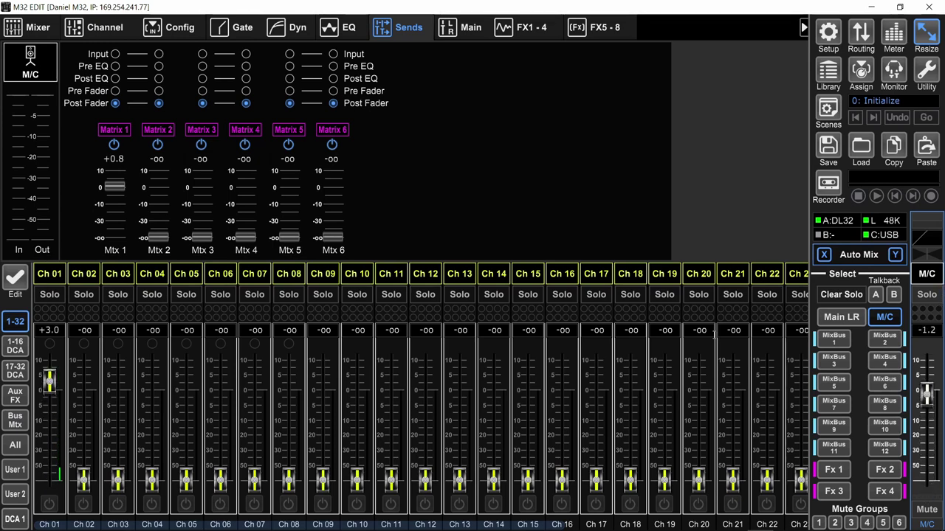
click(49, 505)
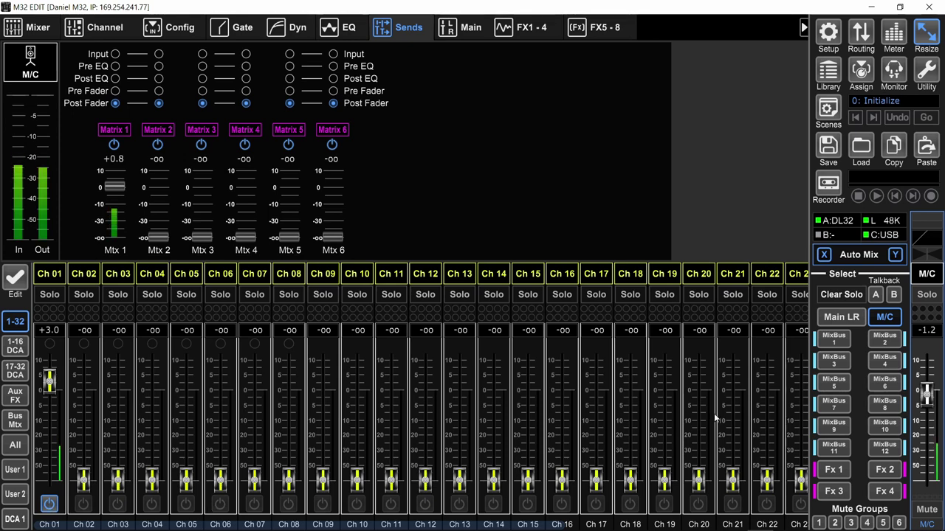
- Set the M/C bus's Matrix 1 send to about +3.5 dB and turn the Main LR's Matrix 1 send back on
mouse_move(124, 186)
mouse_down()
mouse_move(125, 168)
mouse_move(123, 180)
mouse_up()
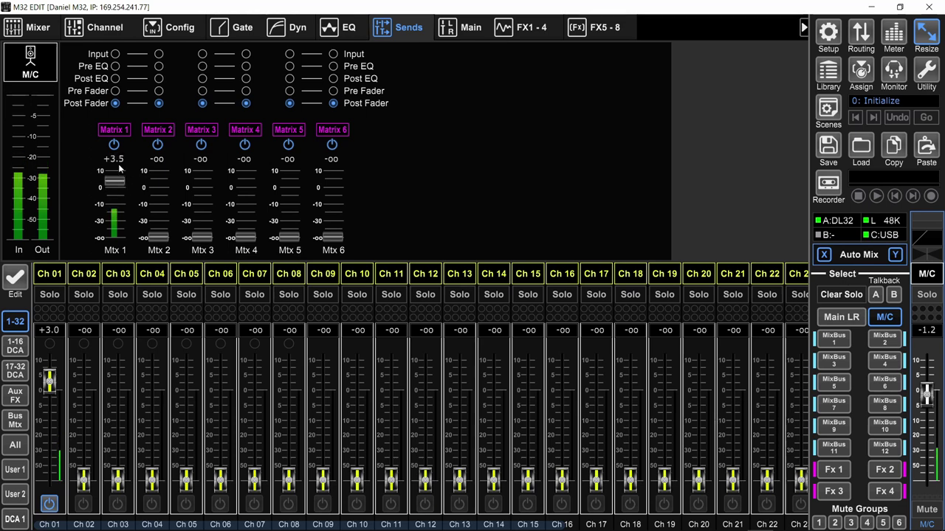
click(116, 148)
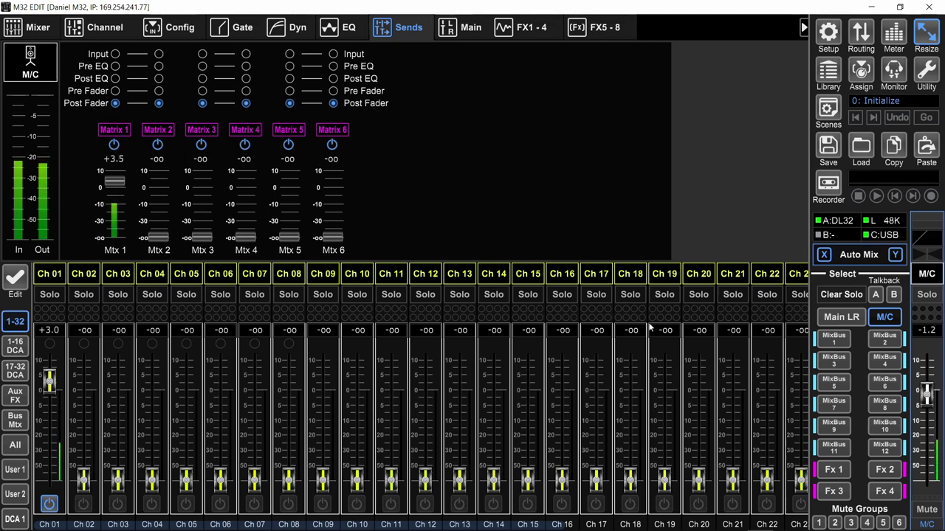
click(839, 319)
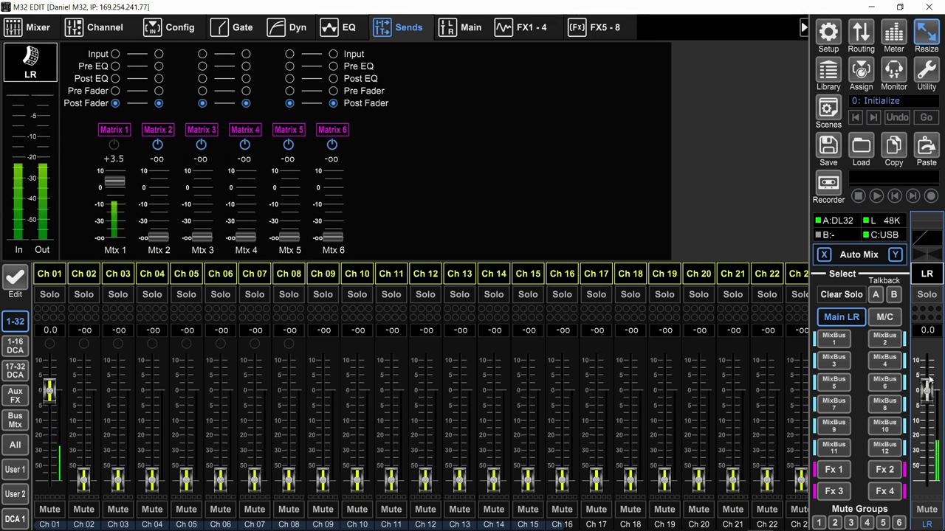
click(116, 147)
- Stereo-link Matrix 1 with Matrix 2 and set their linked faders to 0.0 dB
click(17, 421)
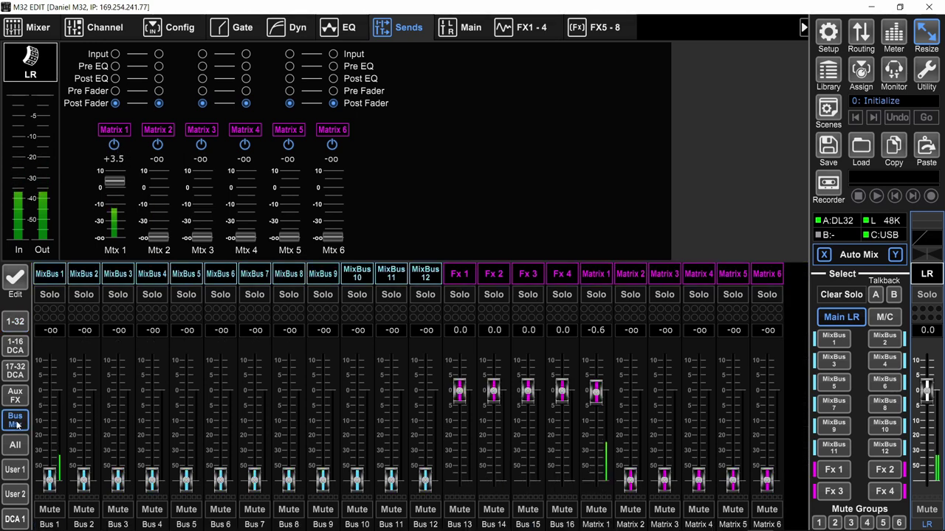
click(582, 293)
click(80, 33)
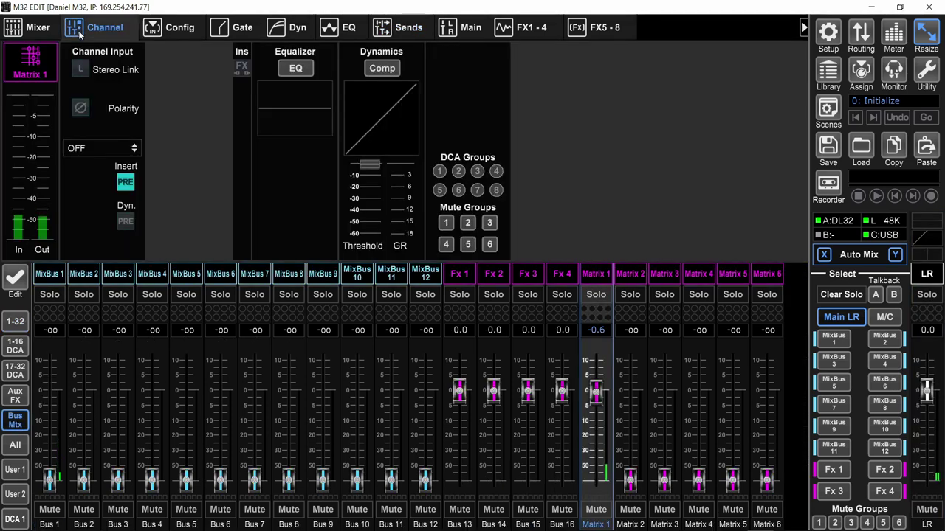
click(79, 71)
click(445, 309)
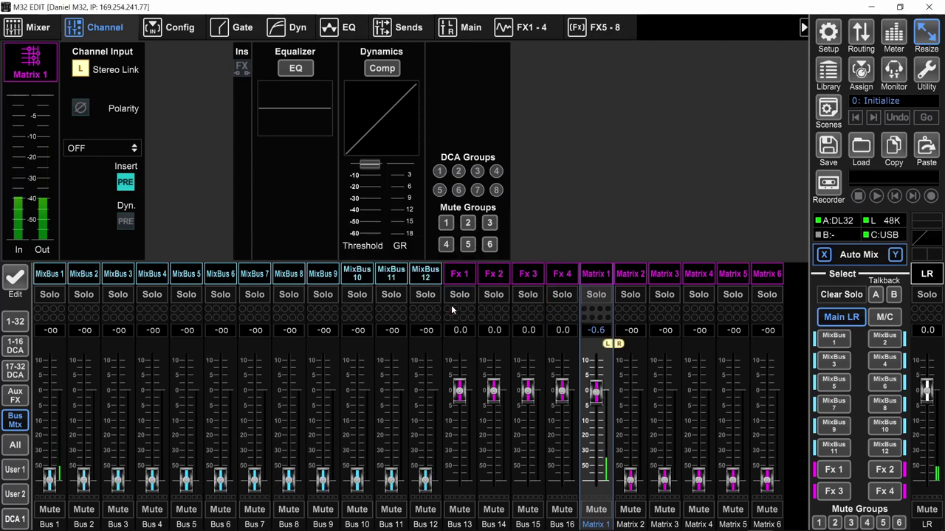
drag(596, 394, 596, 396)
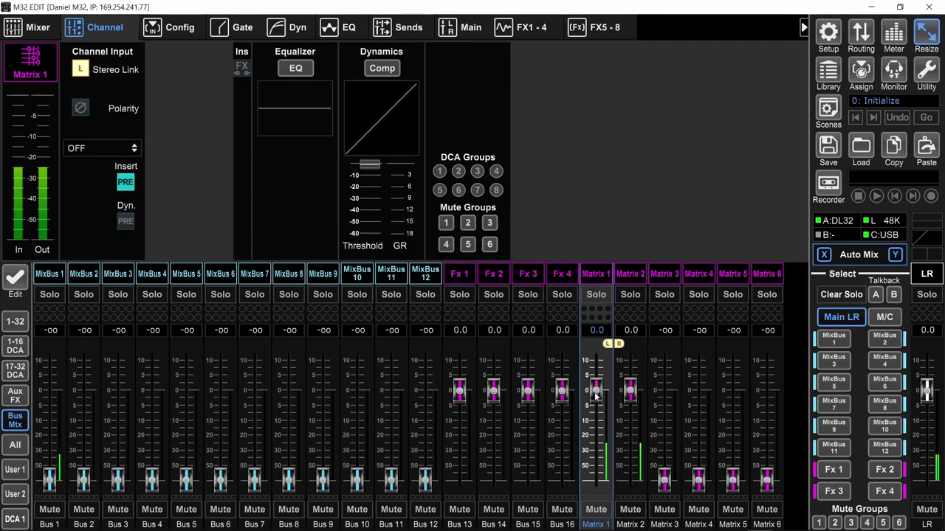
- Set the Main LR's sends to the linked Matrix 1 and Matrix 2 to 0.0 dB
click(411, 28)
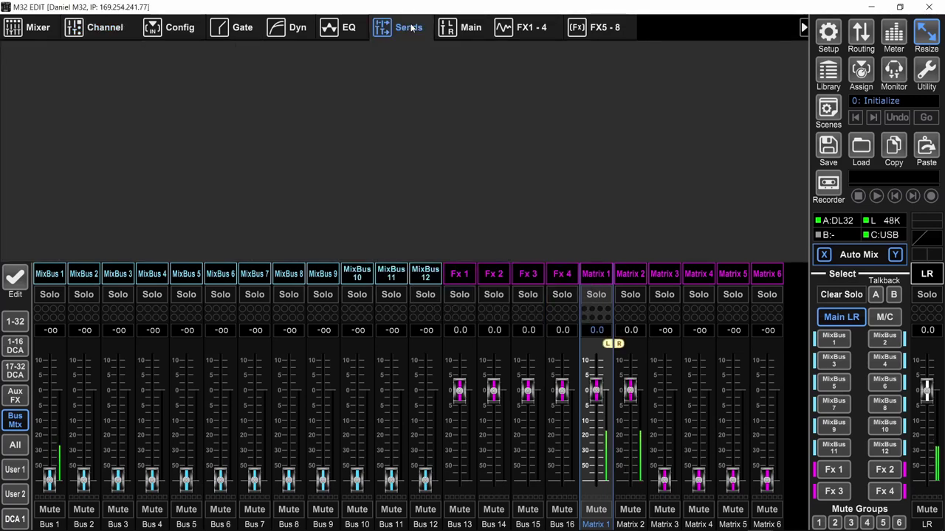
click(927, 275)
double_click(176, 160)
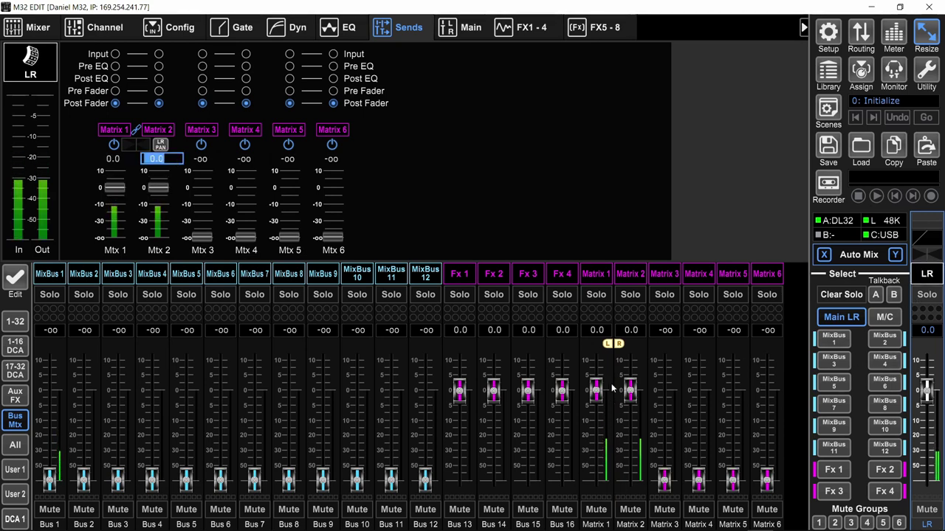
- Move the M/C bus's send from Matrix 1 and 2 to Matrix 3 at 0.0 dB, and raise the Matrix 3 fader to about +0.6 dB
click(871, 318)
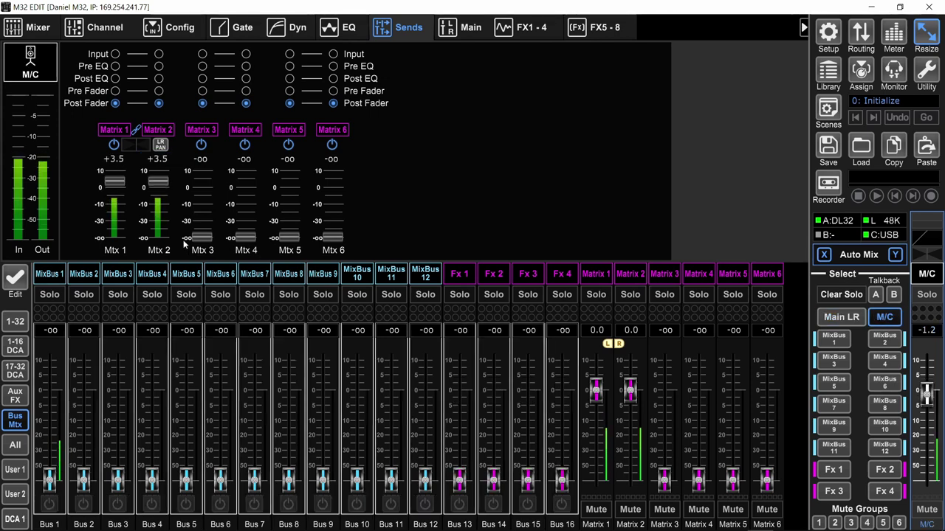
drag(198, 238, 157, 238)
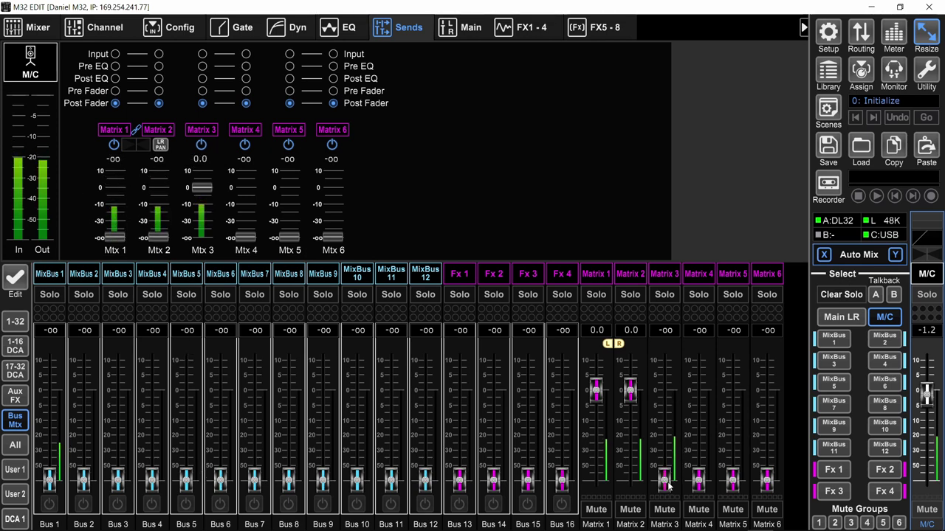
drag(664, 480, 669, 260)
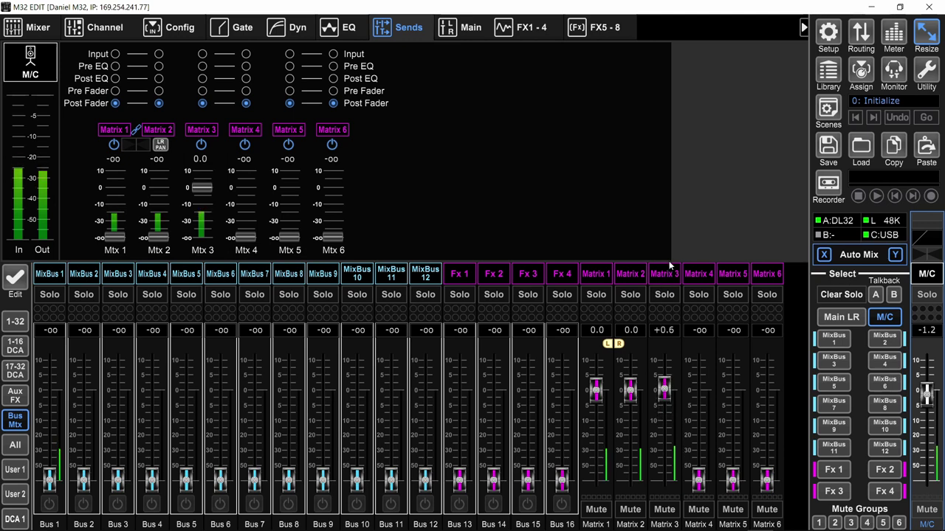
- Set the Matrix 3 fader to 0.0 dB
click(668, 329)
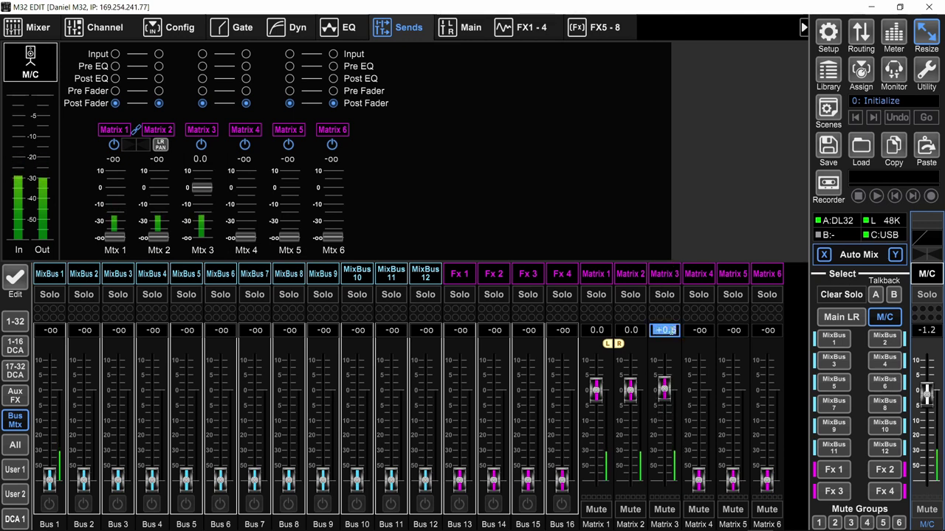
text(0)
key(Return)
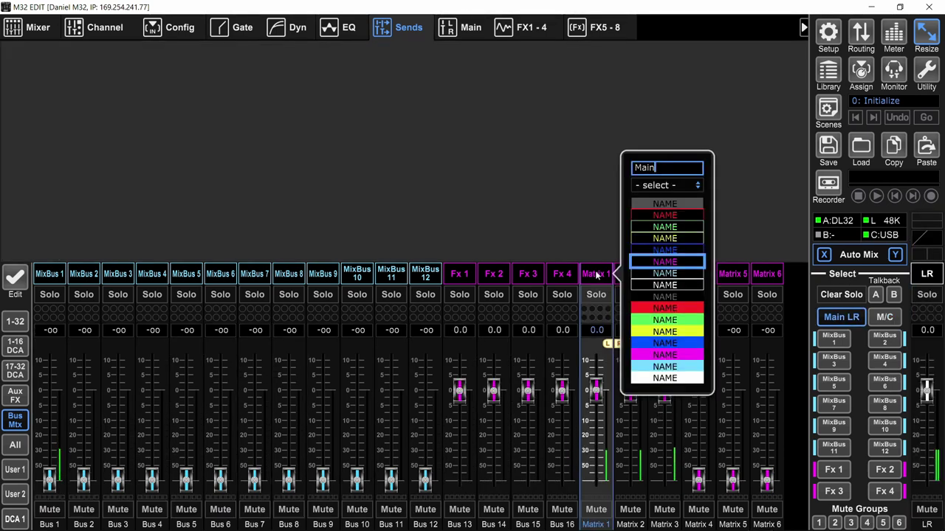
- Name Matrix 1 as Main L, Matrix 2 as Main R and Matrix 3 as Sub
click(631, 274)
text(Main )
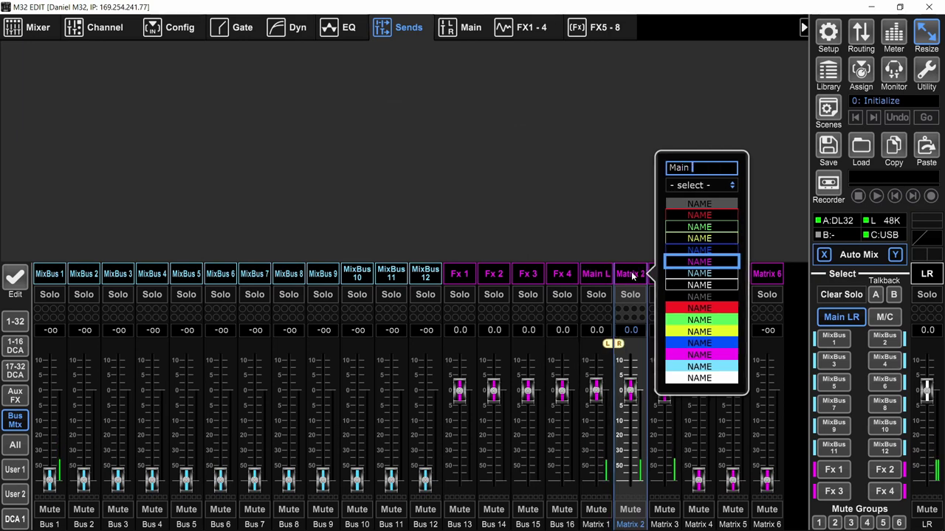
text(R)
click(664, 274)
text(Sub)
key(Return)
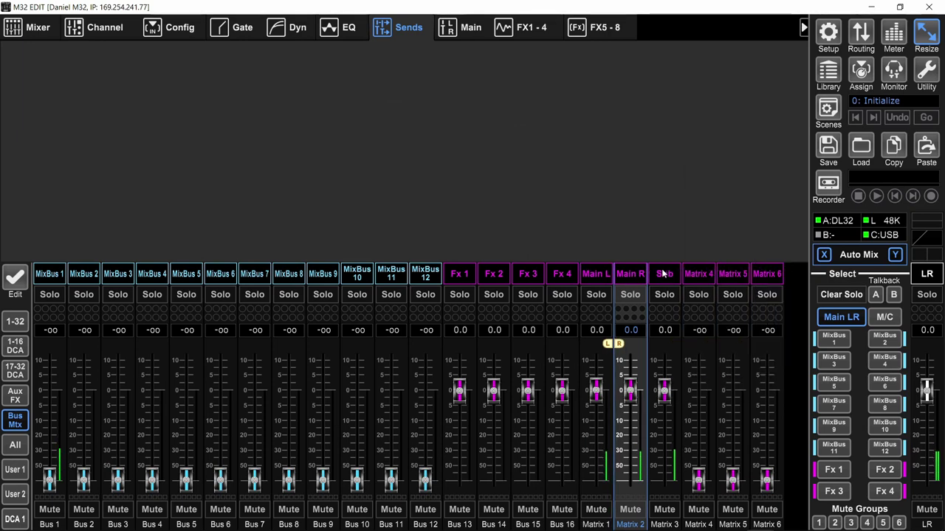
- In the Out 1-16 routing, assign Matrix 1 to output 15, Matrix 2 to output 16 and Matrix 3 to output 14
click(861, 37)
click(346, 71)
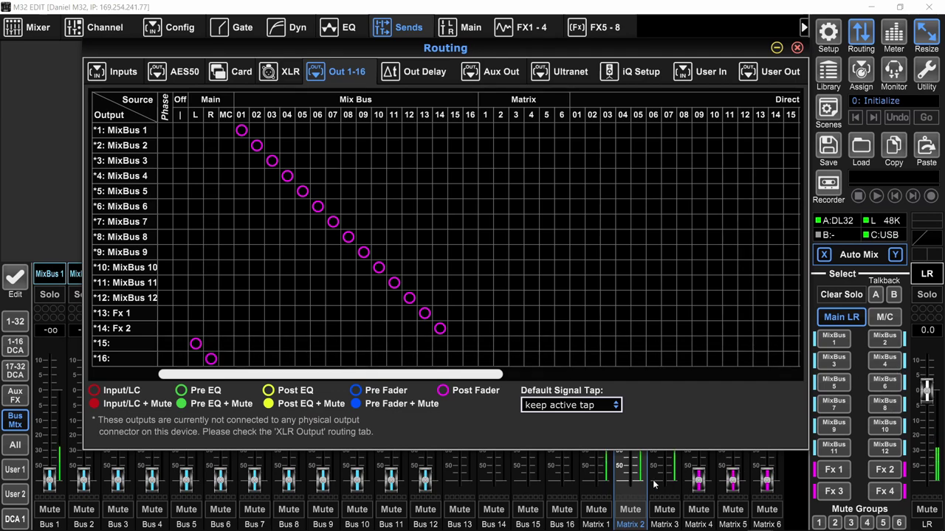
mouse_move(683, 48)
mouse_down()
mouse_move(311, 81)
mouse_move(672, 33)
mouse_up()
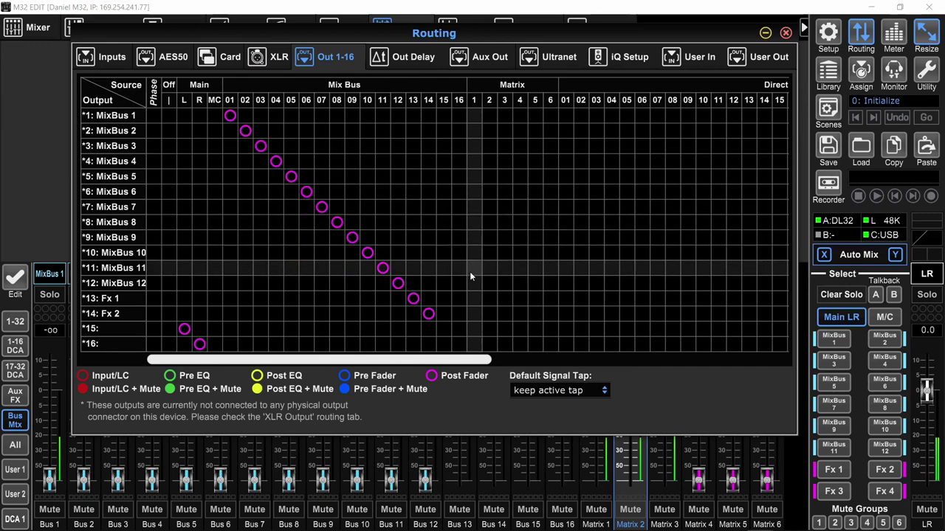
click(474, 329)
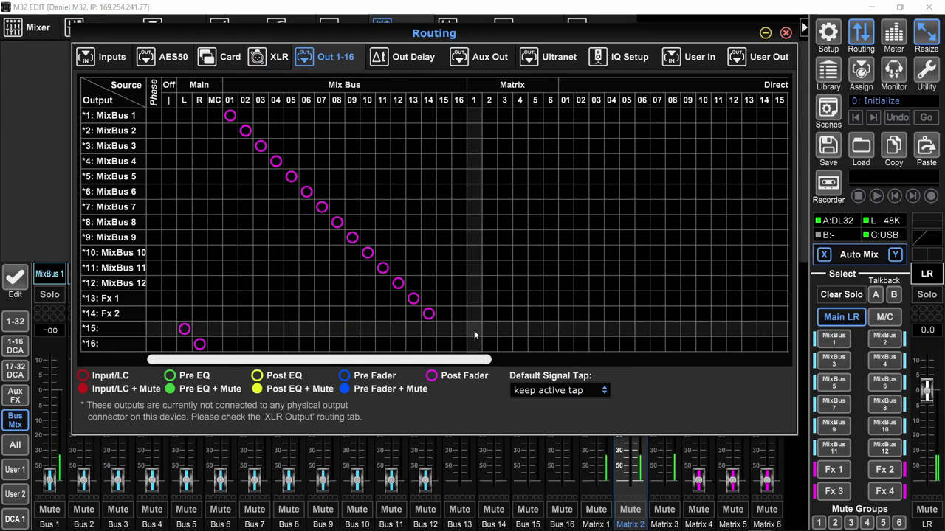
click(485, 344)
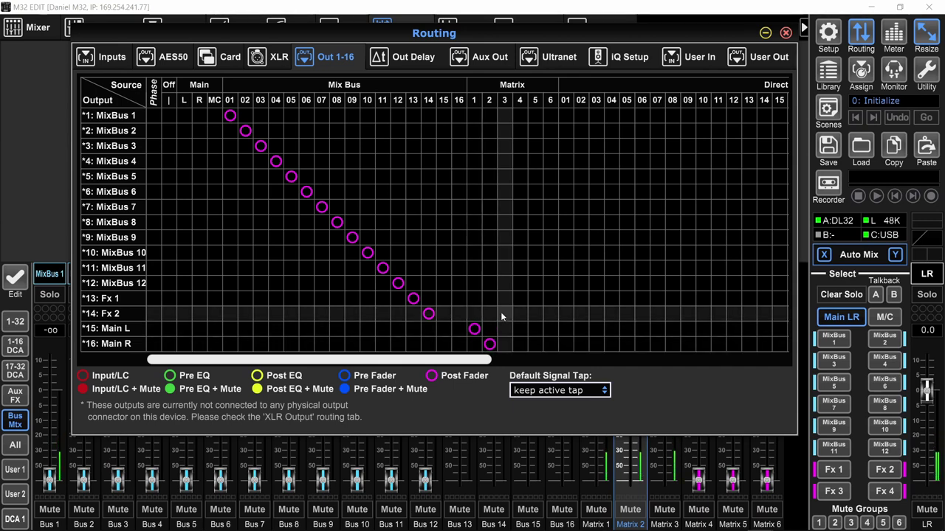
click(503, 314)
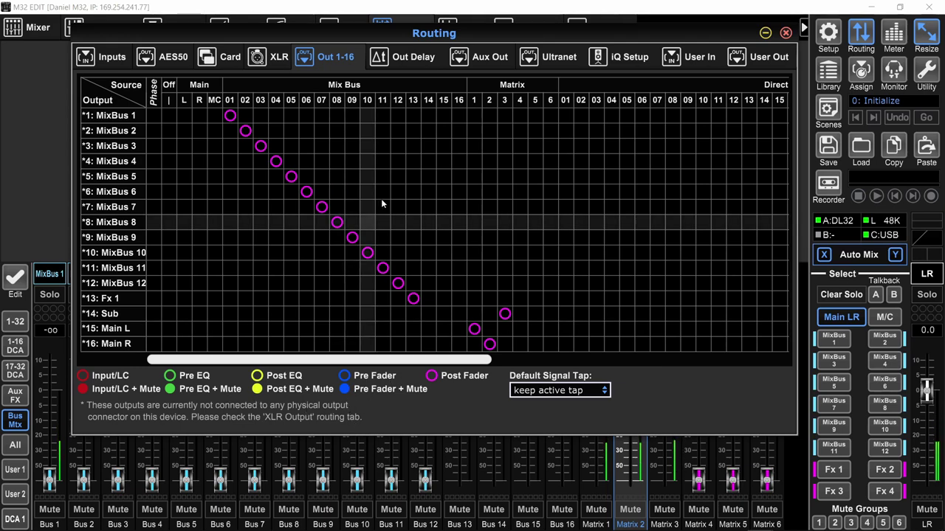
- Review MixBus 1's sends to the named matrices alongside the Out 1-16 routing
drag(465, 38, 843, 94)
click(49, 274)
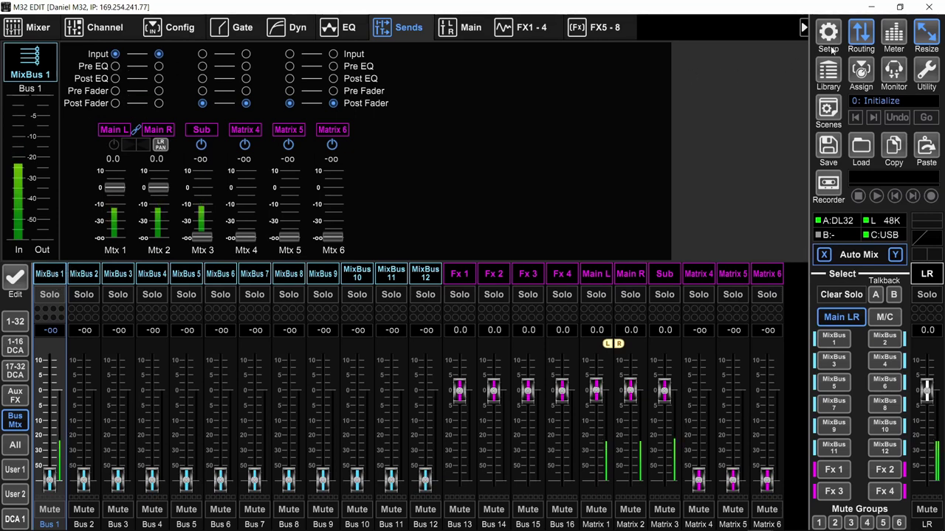
click(856, 37)
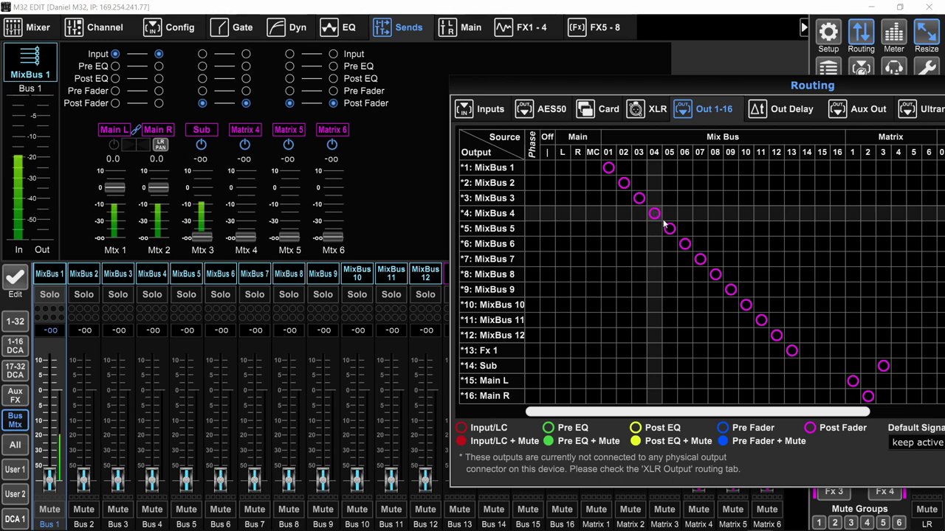
click(481, 57)
- Activate the compressor on the Main L matrix and set its threshold to about -28.0 dB
click(603, 282)
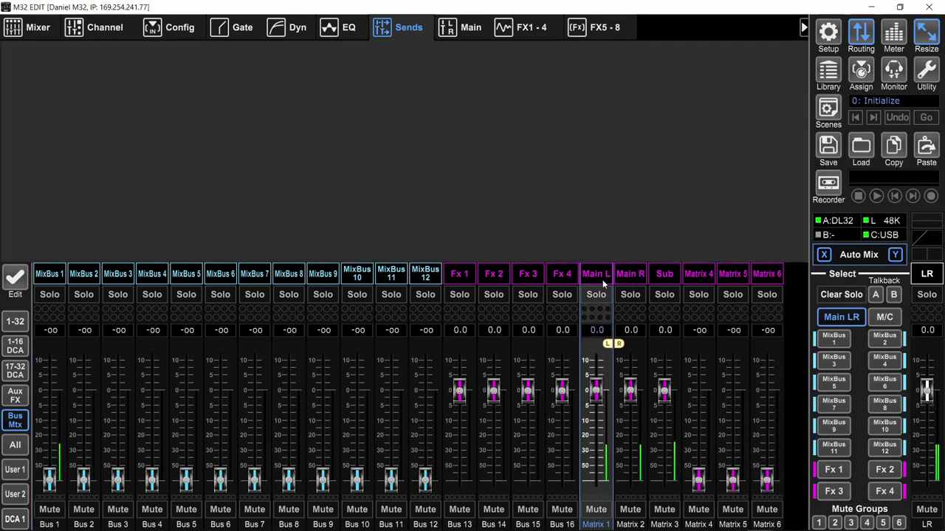
click(347, 28)
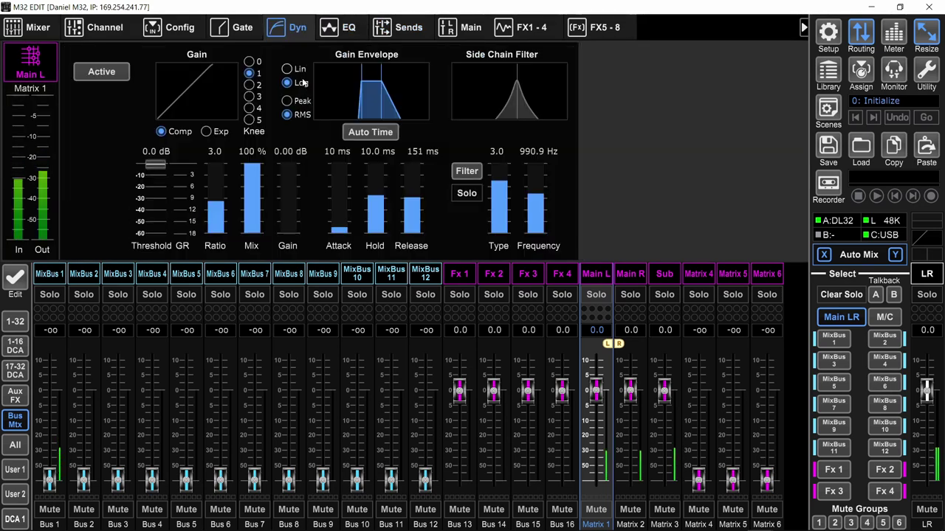
click(291, 28)
click(102, 71)
drag(155, 164, 173, 254)
- Lower the linked Main L and Main R matrix faders to about -1.1 dB
click(860, 37)
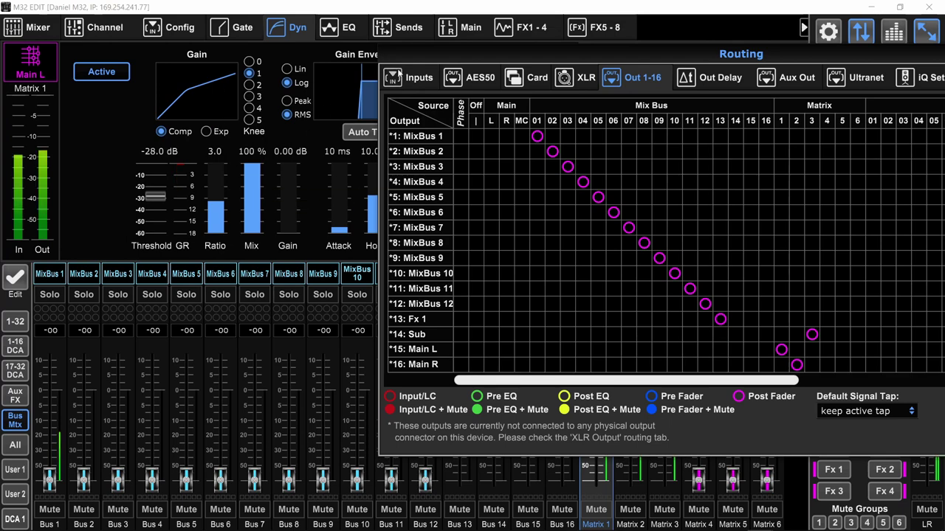
drag(426, 58, 712, 35)
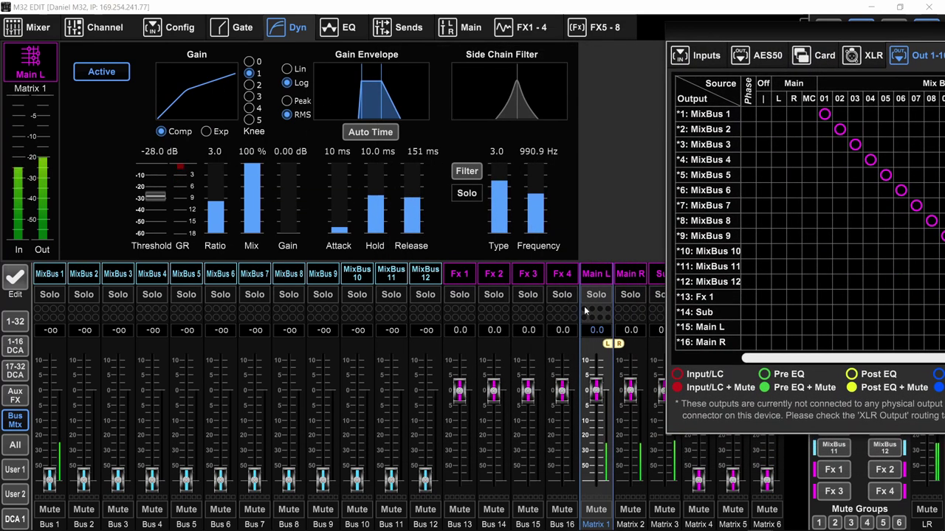
drag(599, 390, 598, 395)
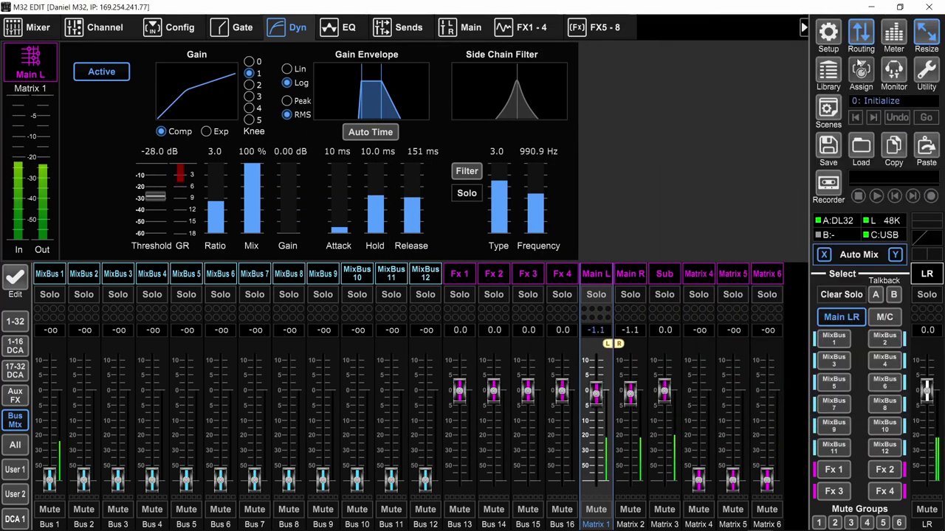
- Set the tap point of output 15's Matrix 1 source to Pre Fader in the Out 1-16 routing
click(861, 33)
drag(858, 38, 403, 63)
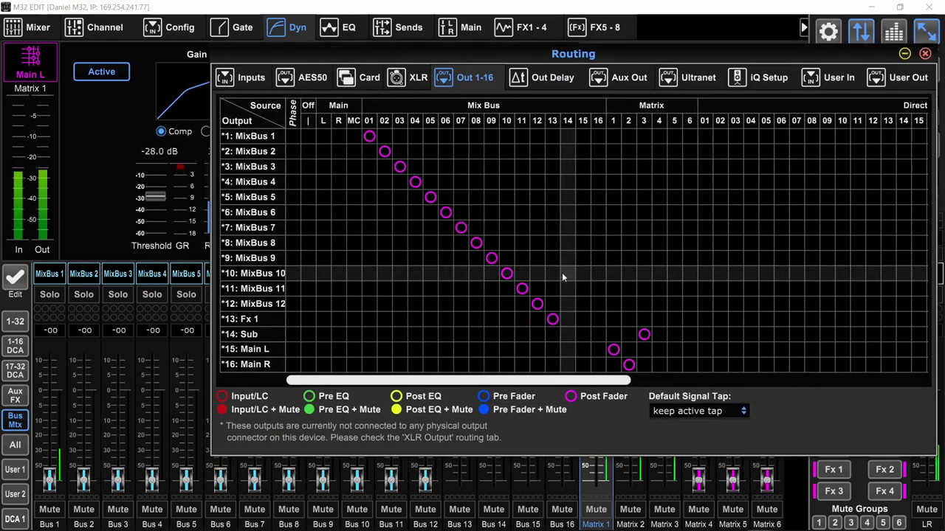
click(613, 351)
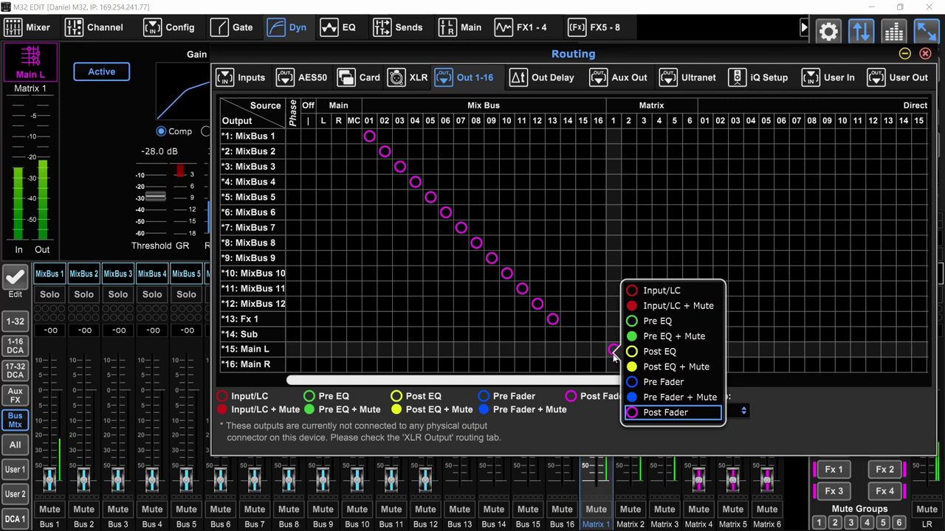
key(Up)
key(Up)
key(Return)
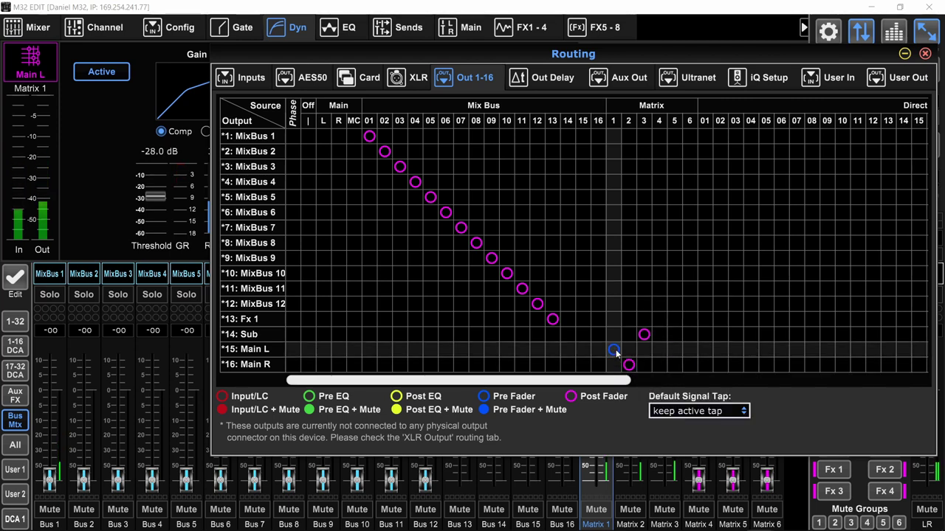
- Change output 15's Matrix 1 tap to Pre Fader + Mute and mute the linked Main L and Main R matrices
click(613, 351)
click(644, 396)
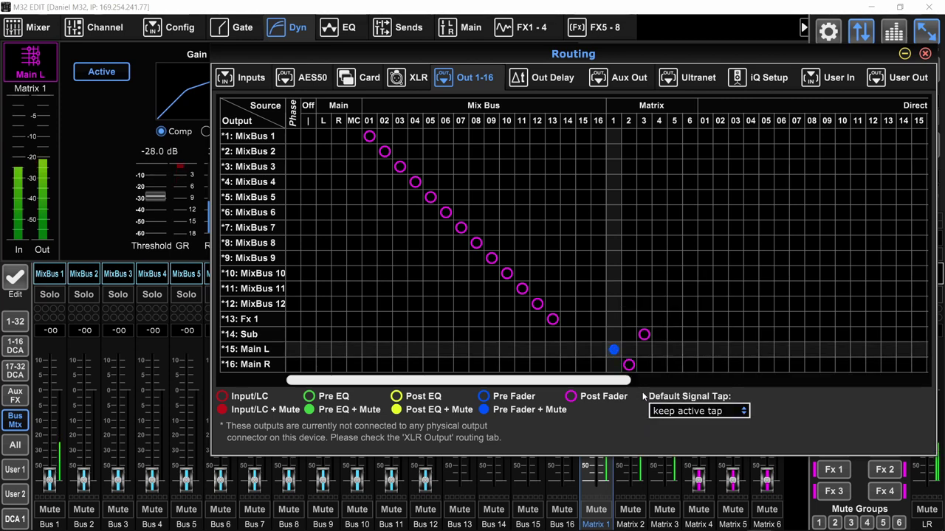
click(609, 494)
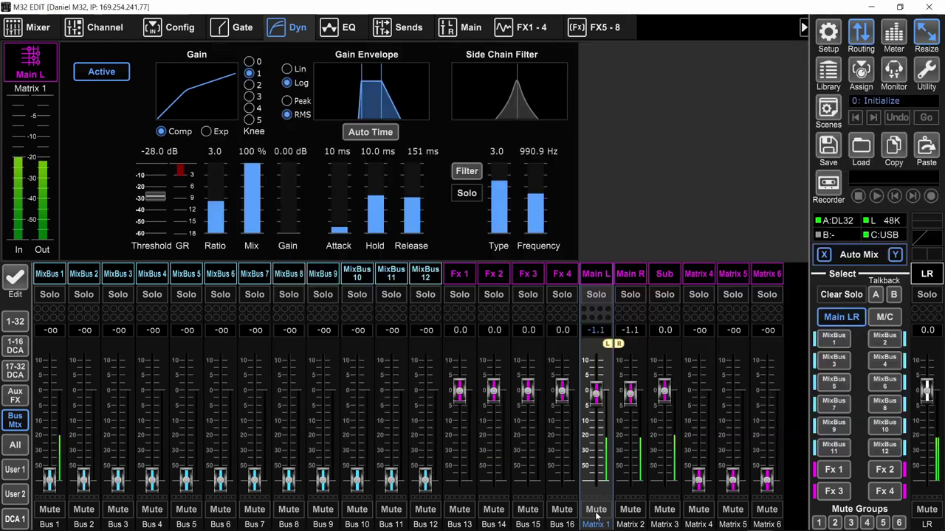
click(596, 509)
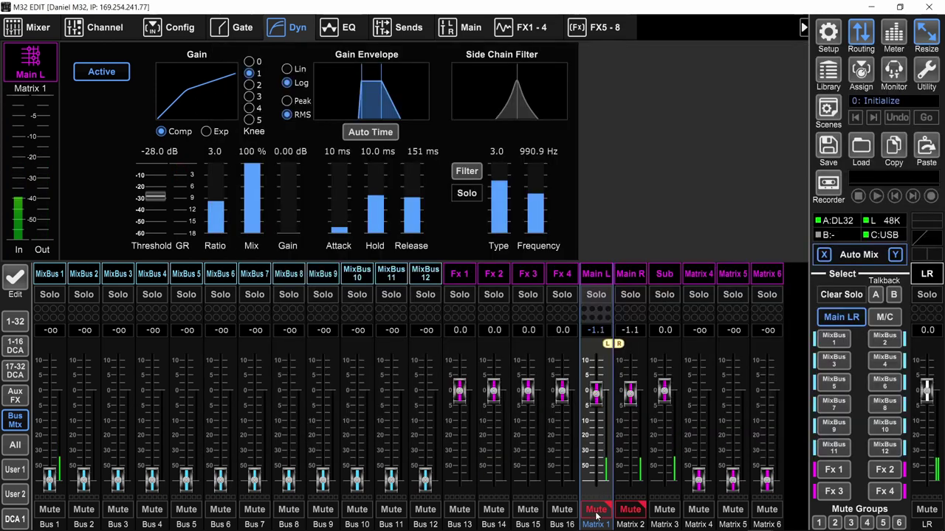
- Switch output 15's Matrix 1 tap to Pre Fader and finally set it to Post Fader
click(861, 34)
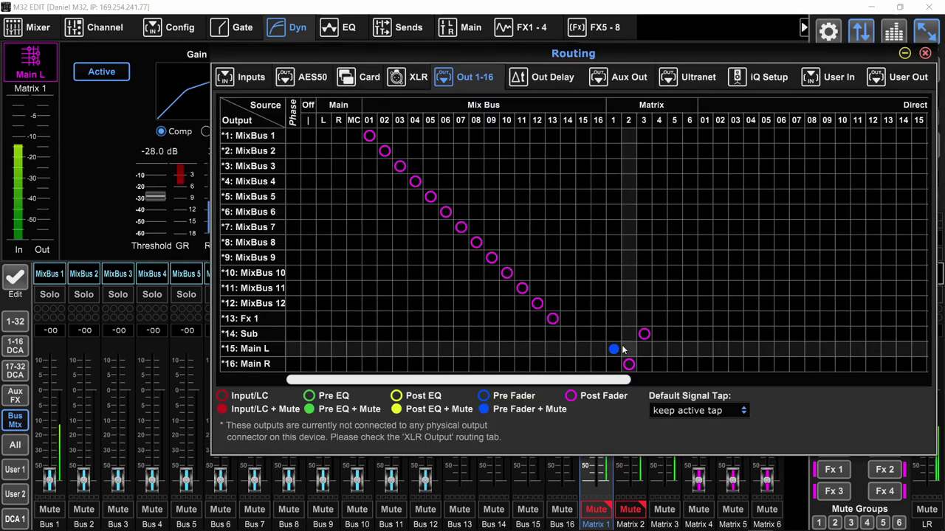
click(613, 350)
click(632, 378)
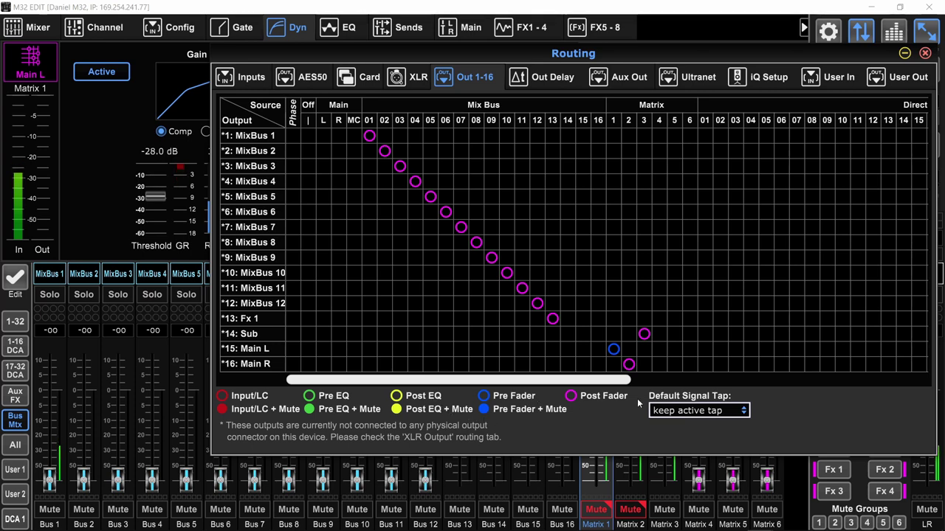
right_click(614, 349)
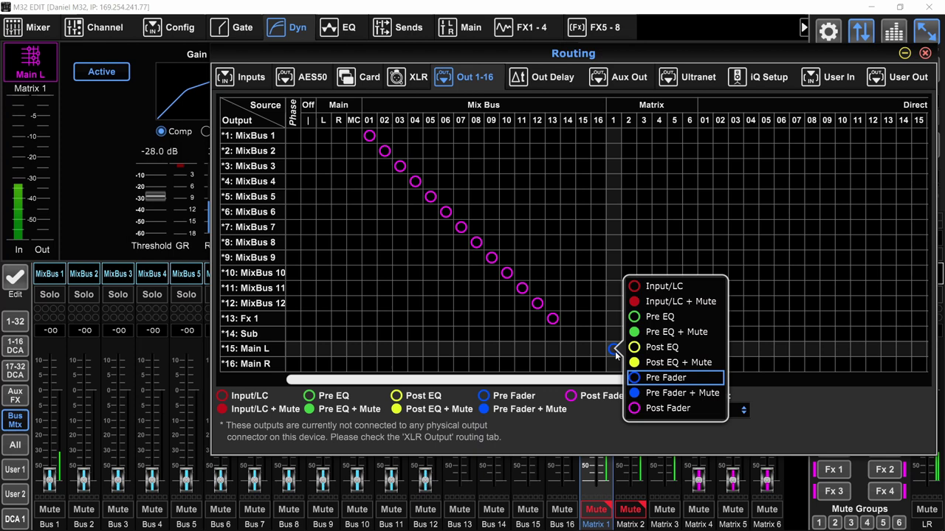
click(636, 408)
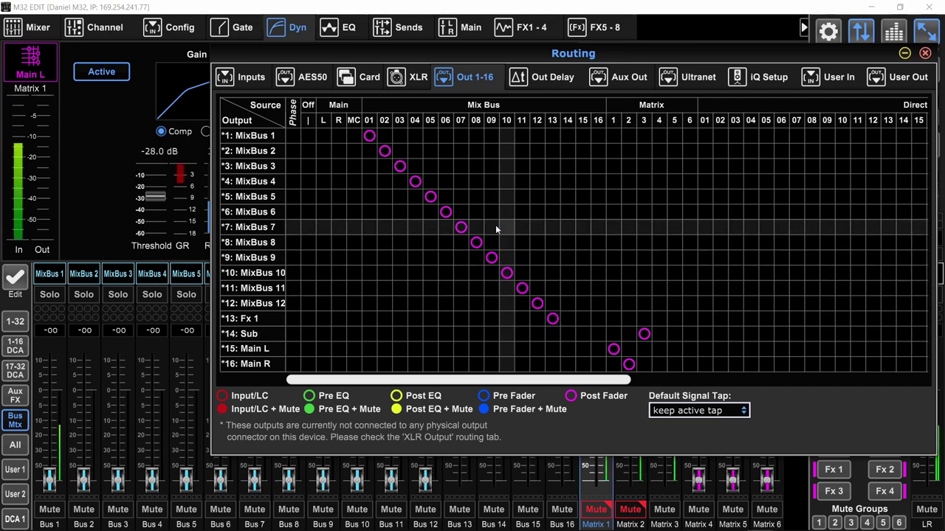
- Check which output blocks feed AES50-A and AES50-B, and return to the Out 1-16 routing
click(306, 80)
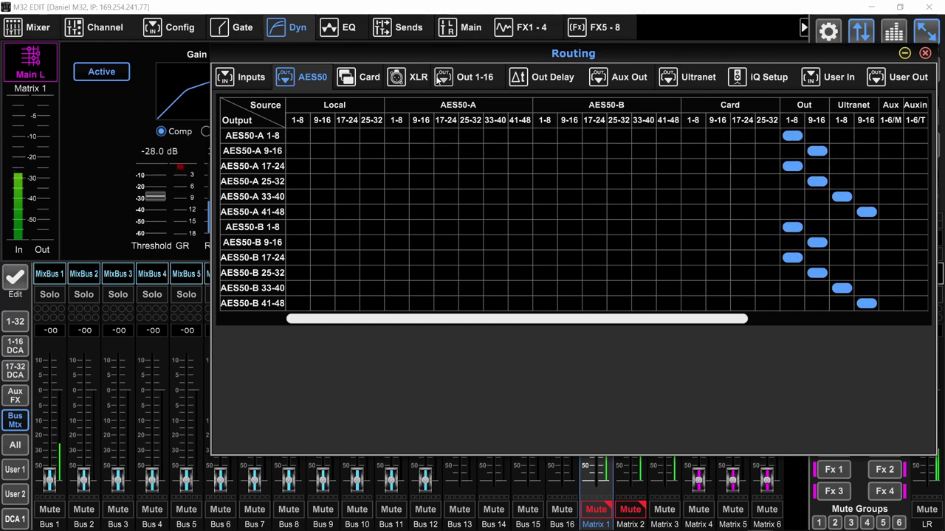
click(469, 80)
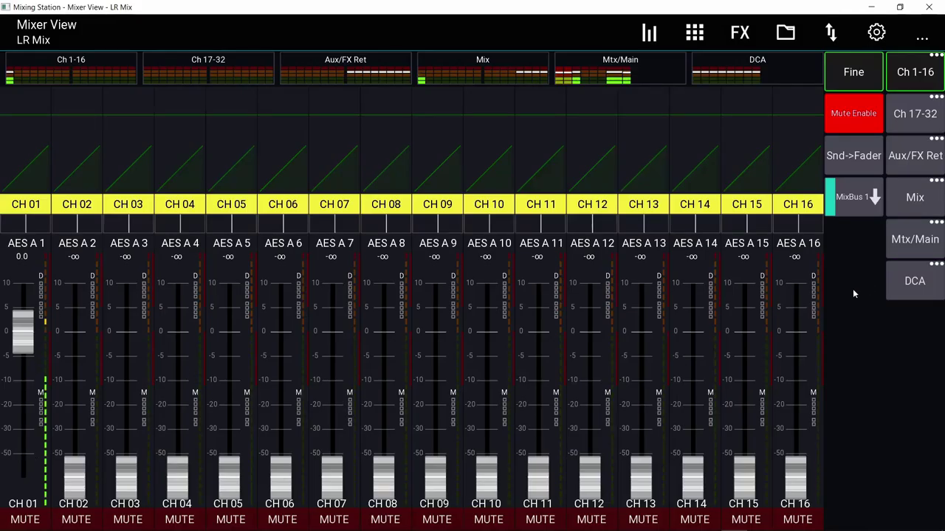
- In Mixing Station, target the Main L matrix with sends on fader and show the mix buses' sends to it
click(850, 194)
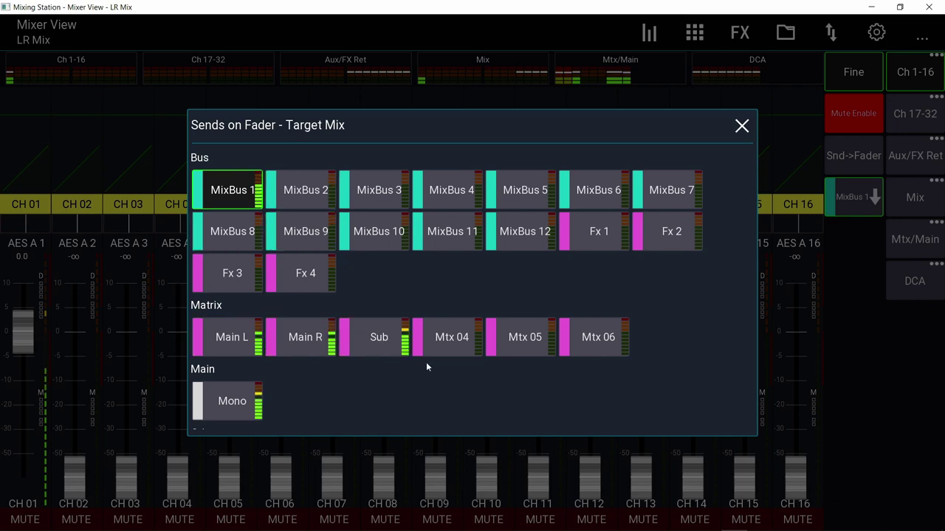
click(229, 338)
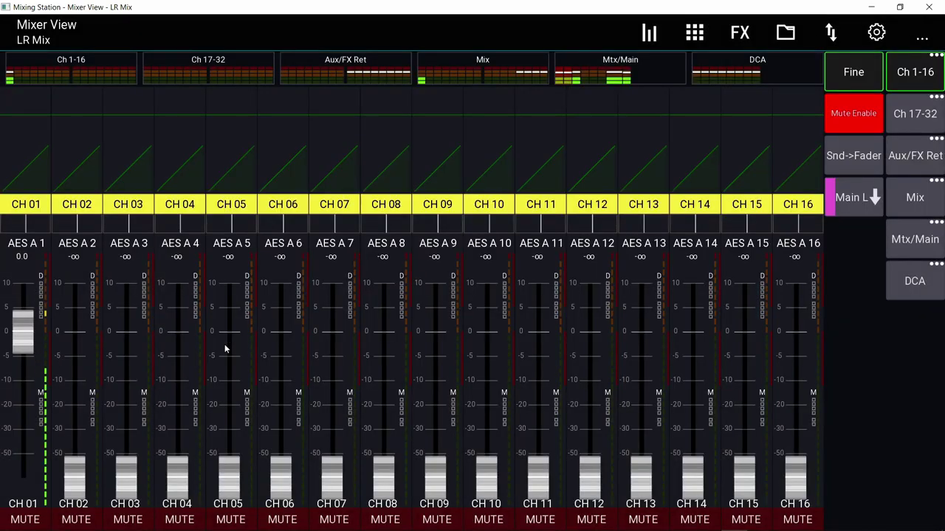
click(854, 156)
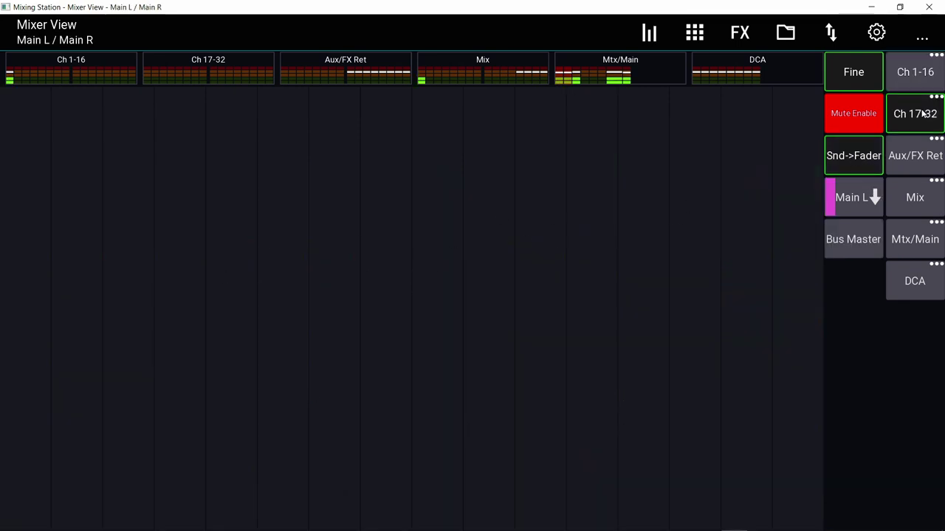
click(915, 155)
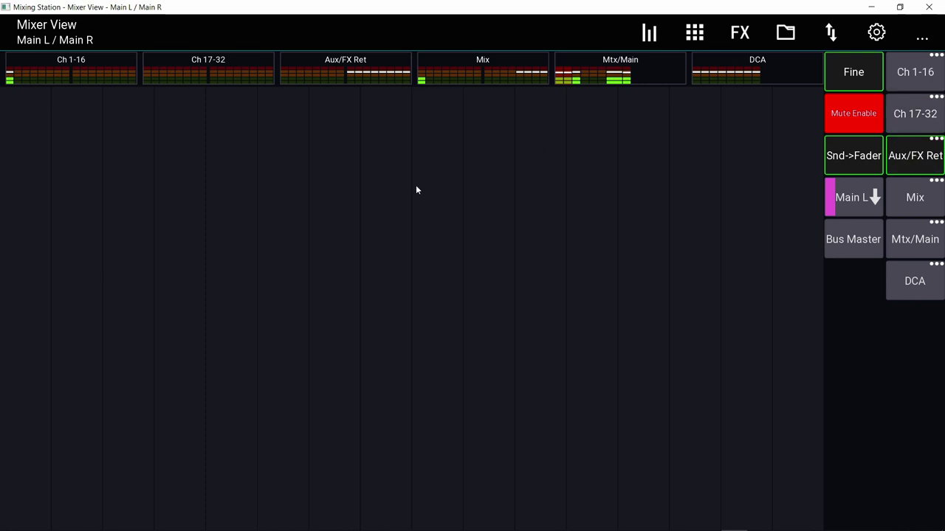
click(920, 205)
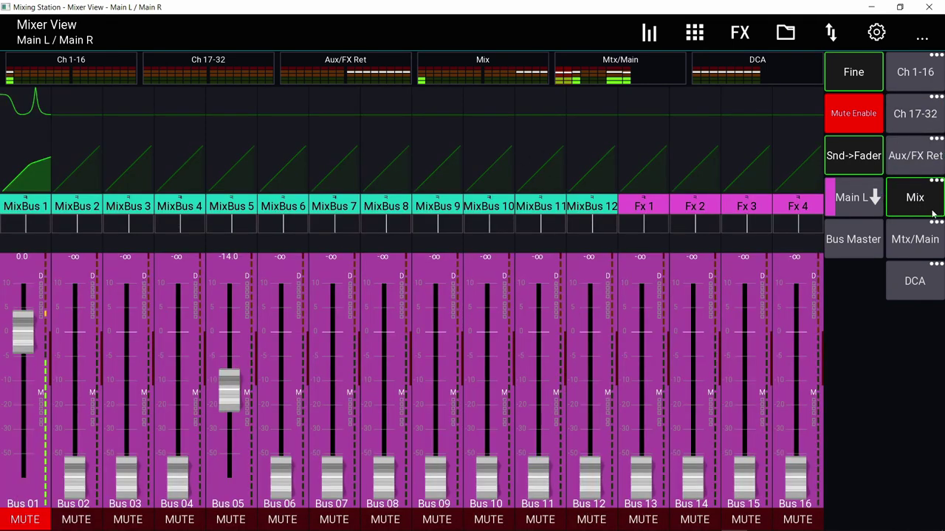
- Raise the Main L/R matrix sends of MixBus 8 to -17.2, MixBus 9 to -8.7, MixBus 10 to -8.4 and MixBus 11 to -8.1 dB
drag(383, 472, 383, 399)
drag(435, 472, 435, 373)
drag(487, 472, 487, 369)
drag(538, 473, 538, 367)
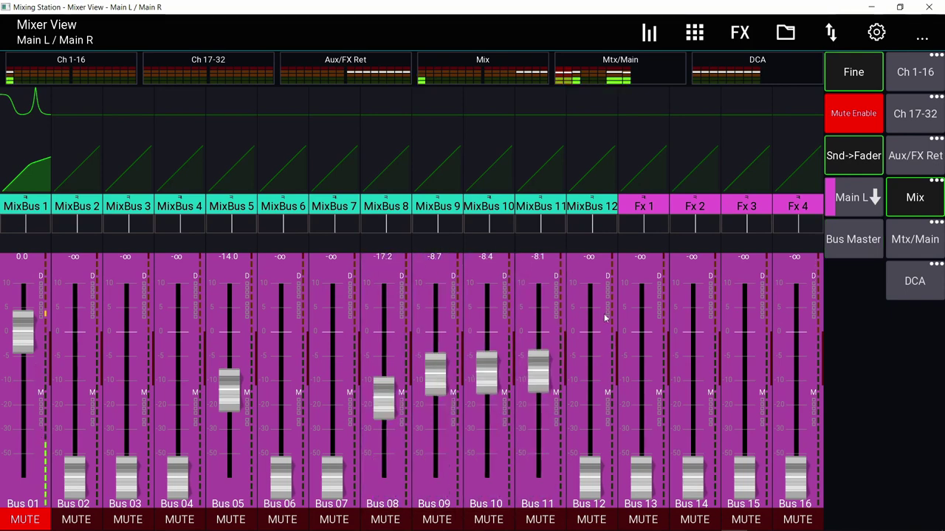
- Change the sends-on-fader target from Main L to the Mtx 06 matrix
click(851, 198)
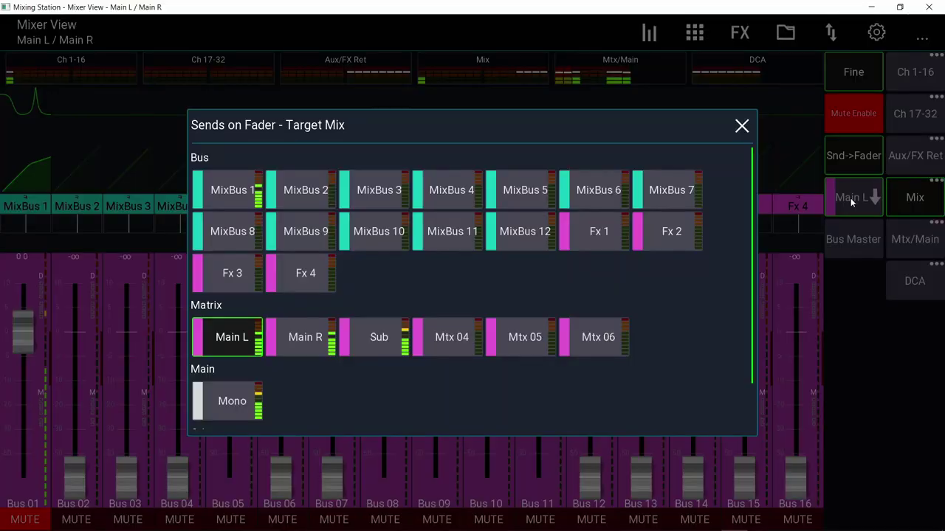
click(584, 338)
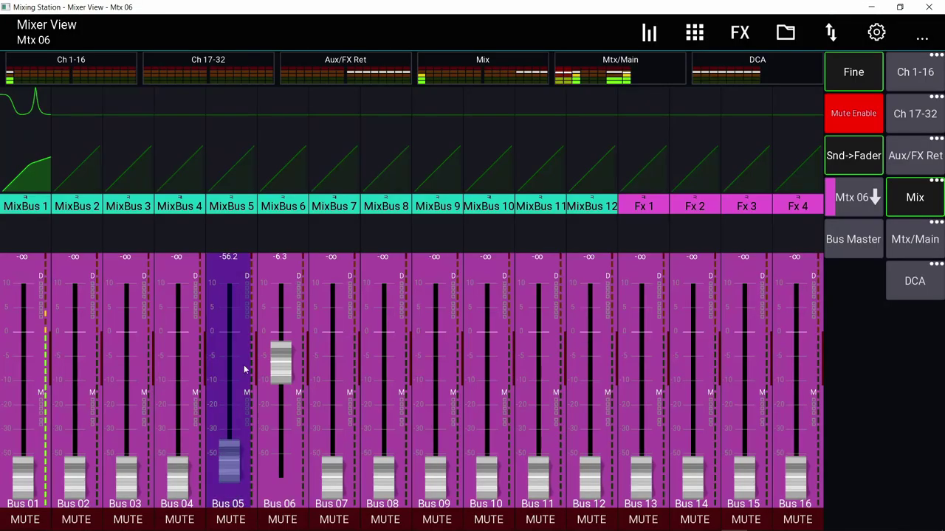
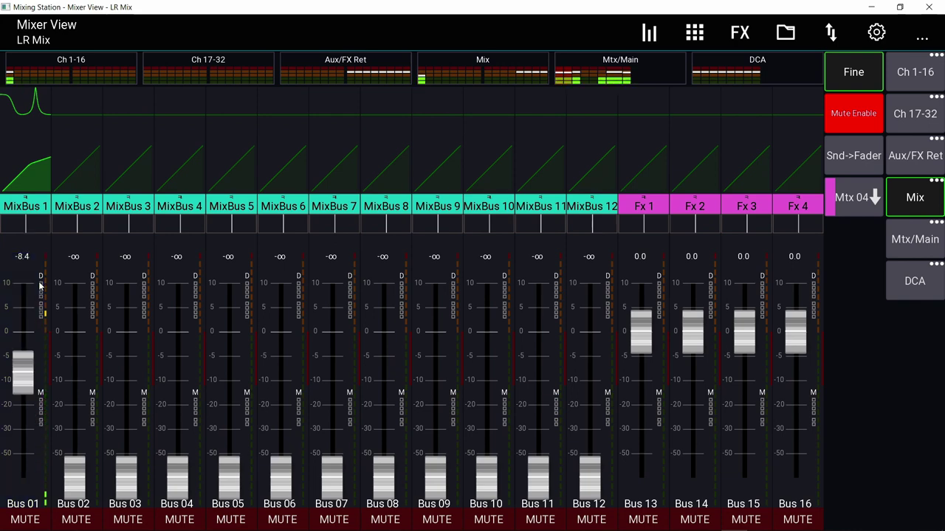
- In MixBus 1's channel overview, set its sends to Sub at -10.5, Mtx 04 at -12.4, Mtx 05 at -29.4 and Mtx 06 at -14.7 dB
click(25, 206)
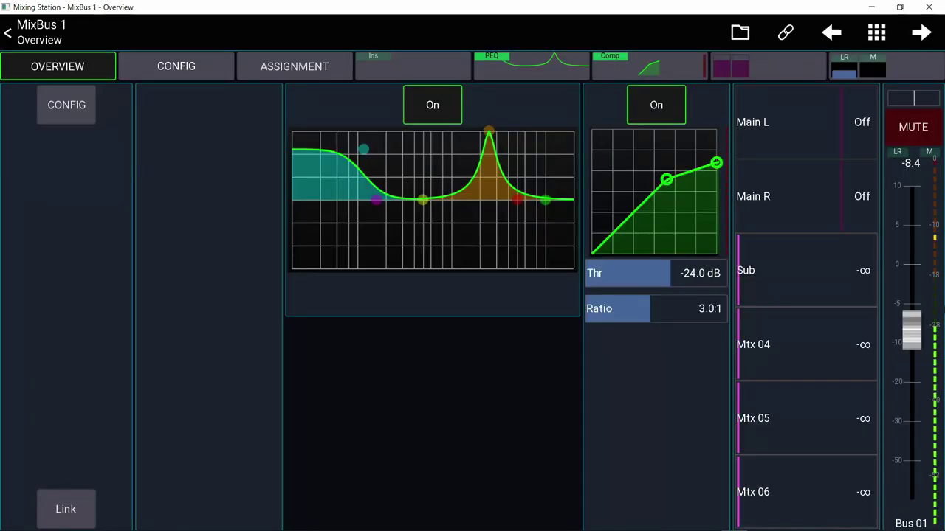
drag(768, 266, 834, 293)
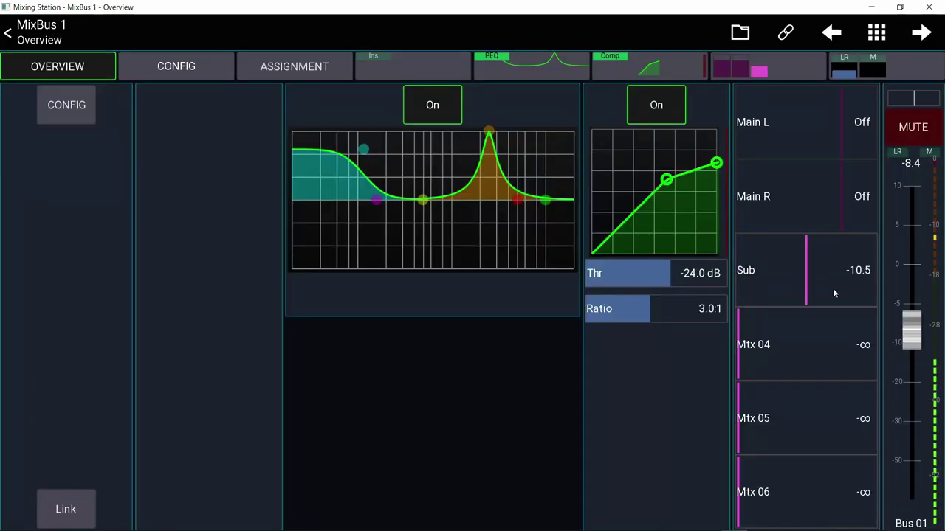
drag(795, 343, 871, 348)
drag(799, 403, 890, 415)
drag(786, 493, 889, 493)
drag(818, 404, 774, 398)
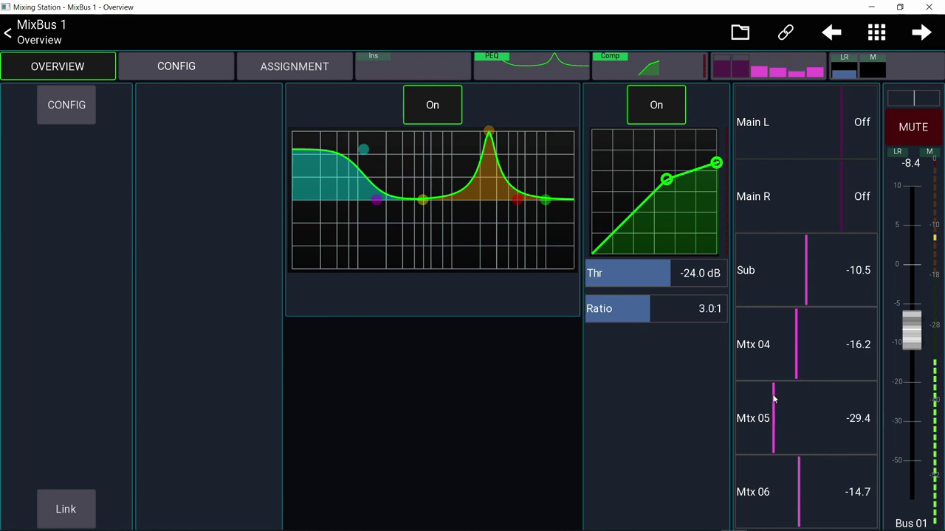
drag(778, 348, 808, 347)
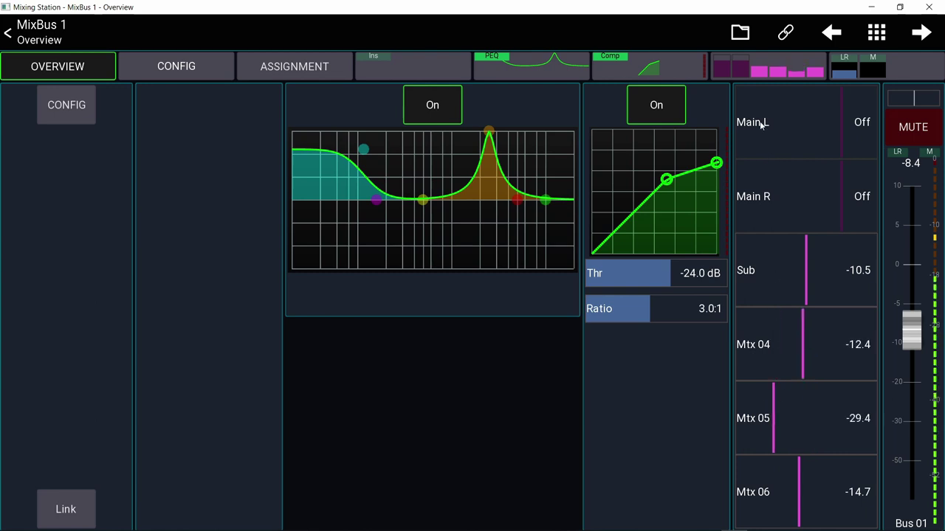
- Show MixBus 1's matrix send faders and raise its Sub send to -8.3 dB
click(755, 63)
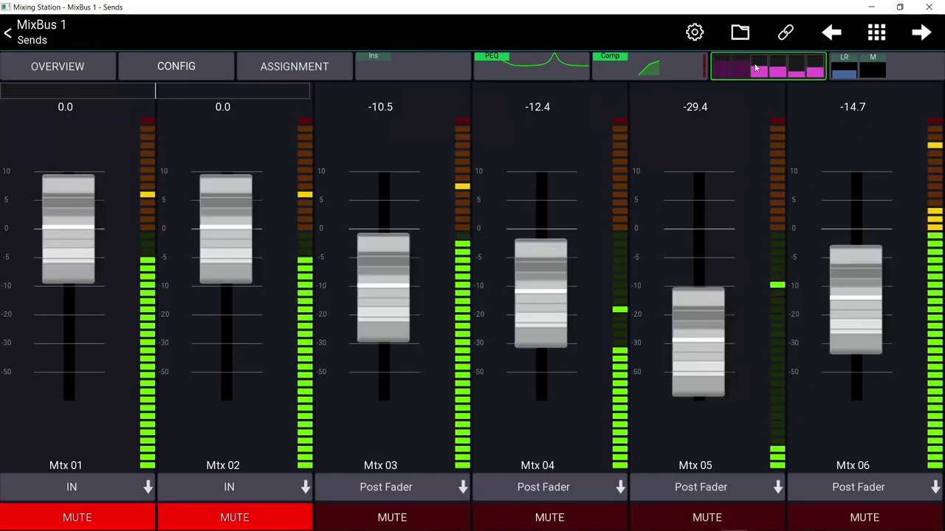
mouse_move(407, 232)
mouse_down()
mouse_move(407, 208)
mouse_move(413, 232)
mouse_up()
mouse_move(291, 454)
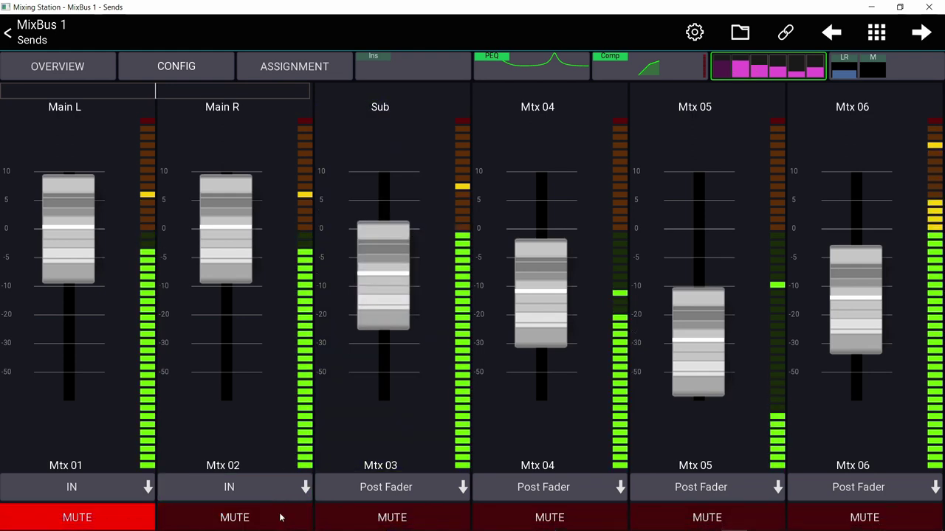
- Check MixBus 1's matrix sends in M32 Edit, and mute its Main R send back in Mixing Station
click(735, 526)
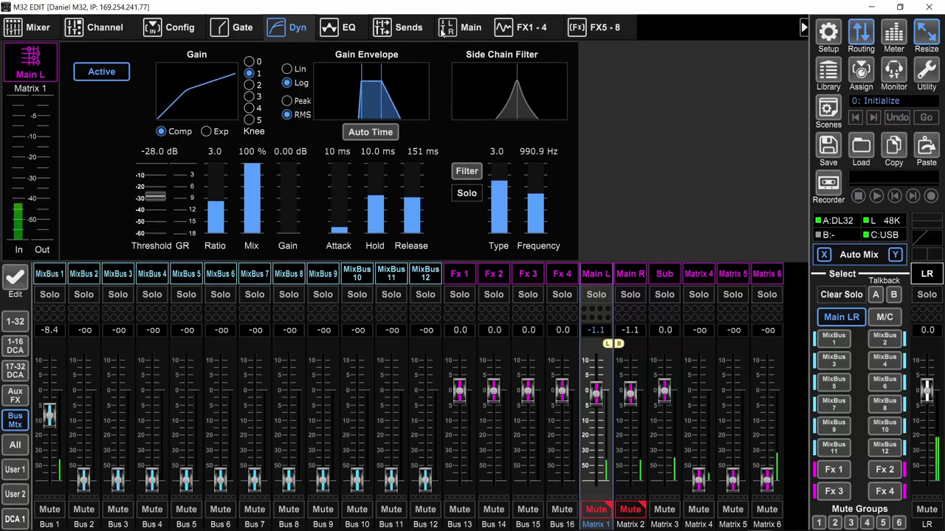
click(64, 274)
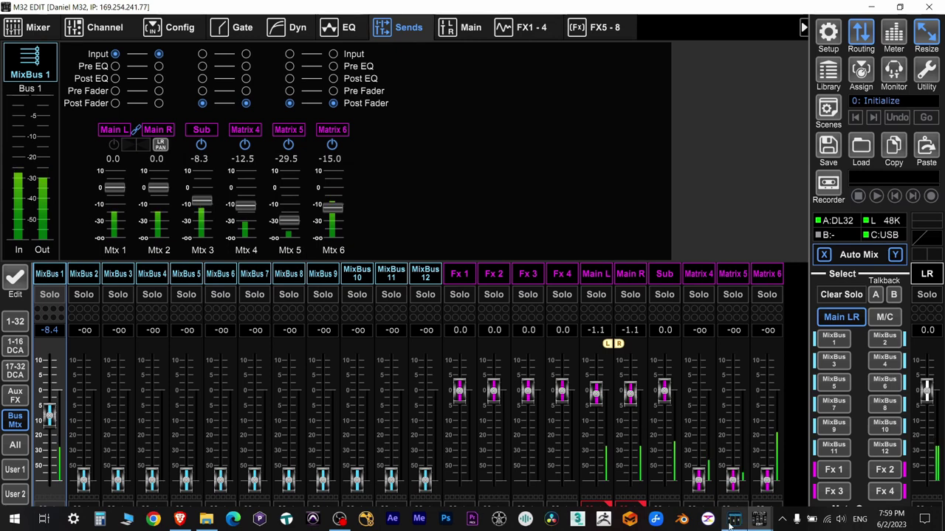
click(732, 521)
click(229, 520)
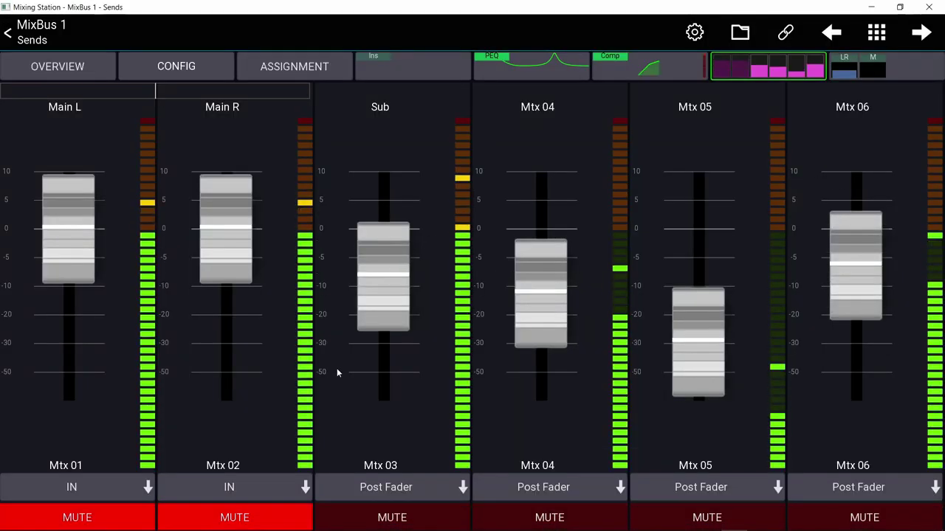
- Set the signal tap of MixBus 1's Main L/R sends to Post Fader and of its Sub/Mtx 04 sends to Pre Fader
click(286, 491)
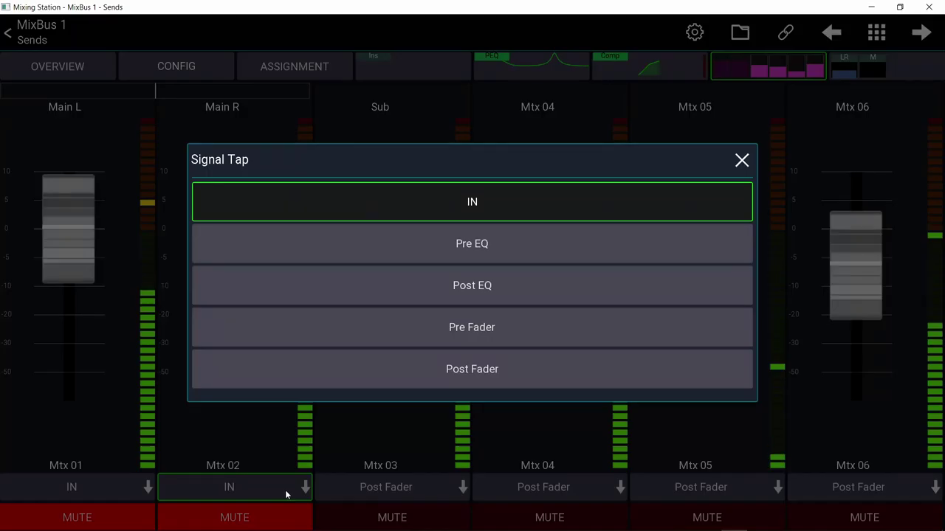
click(341, 383)
click(413, 490)
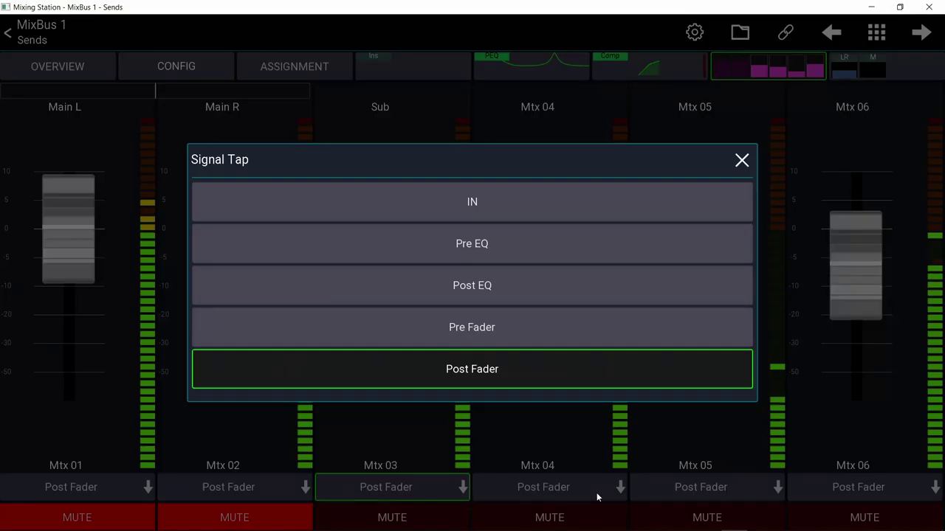
click(491, 326)
click(503, 484)
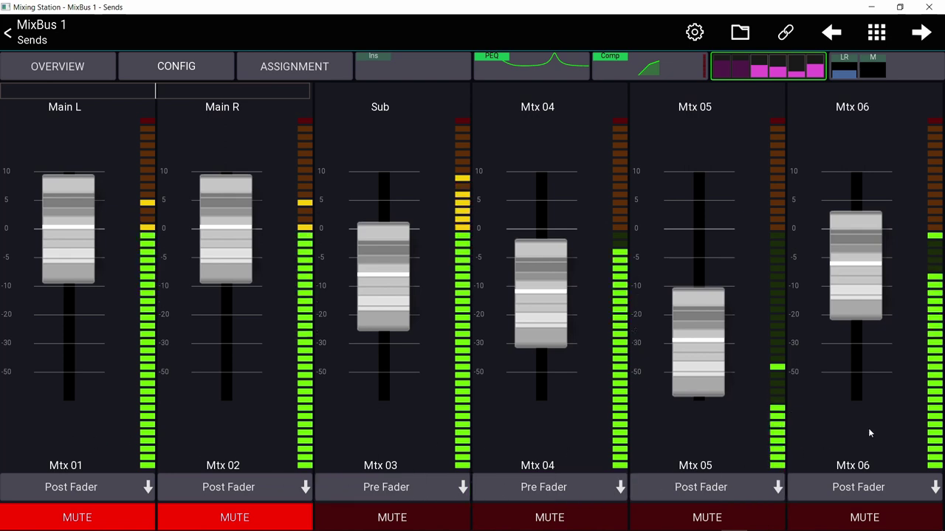
- Set the Sub/Mtx 04 send tap back to Post Fader and check MixBus 1's taps in M32 Edit
click(850, 485)
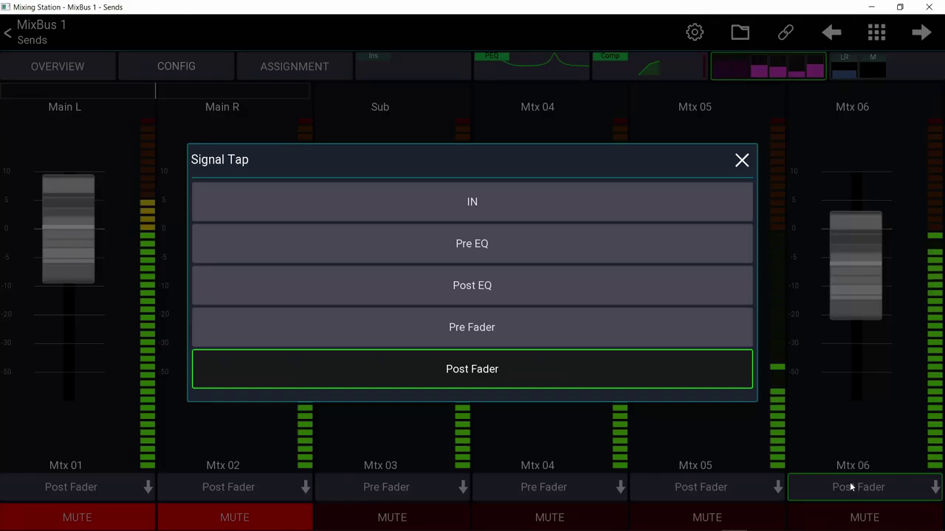
click(850, 482)
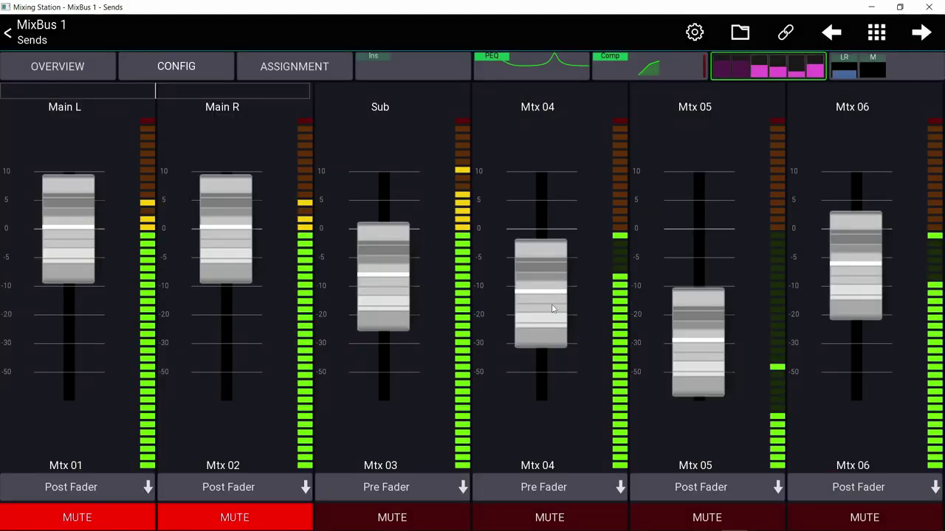
click(550, 490)
click(454, 369)
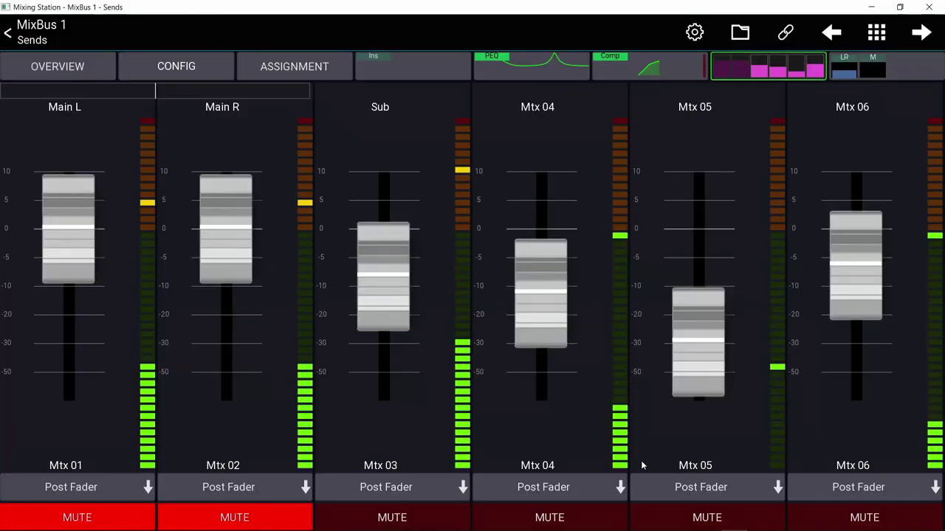
click(734, 518)
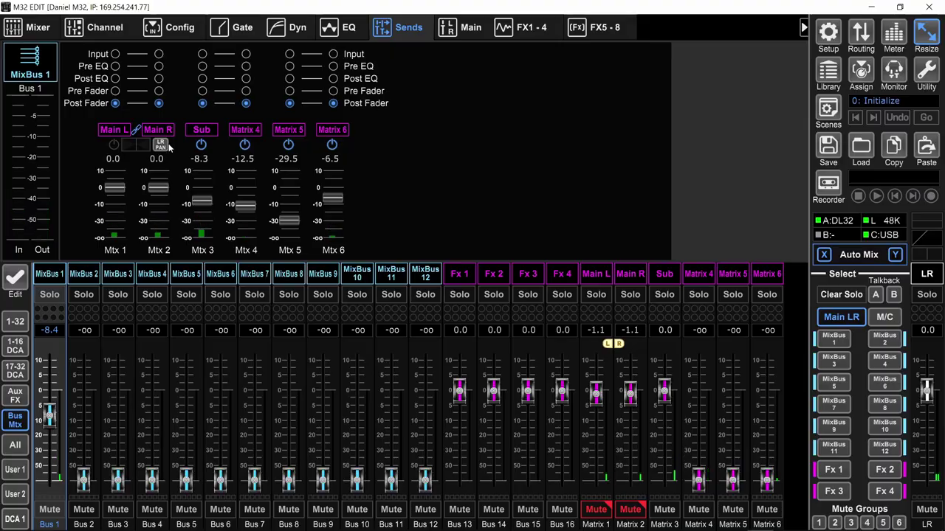
key(alt+Tab)
- In Mixing Station, go to the matrix and main strips and view the Sub matrix's bus assignments
click(29, 26)
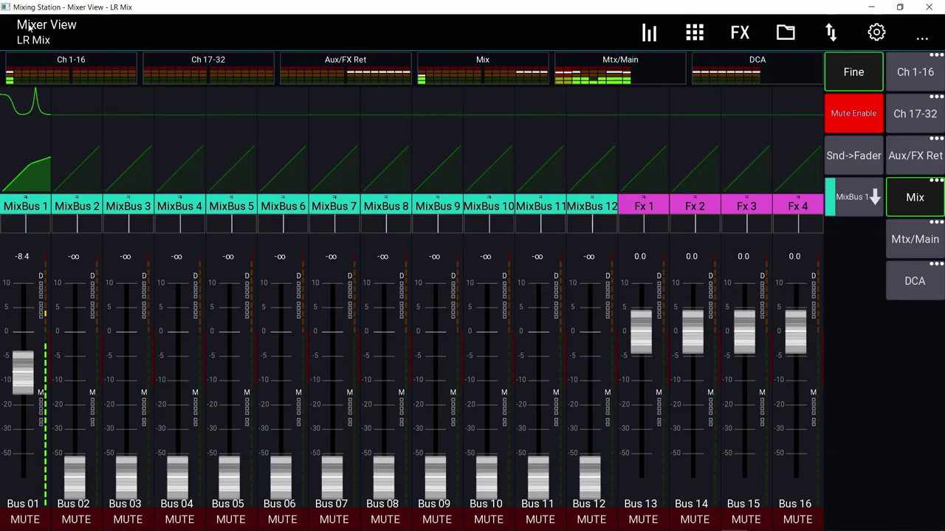
click(901, 249)
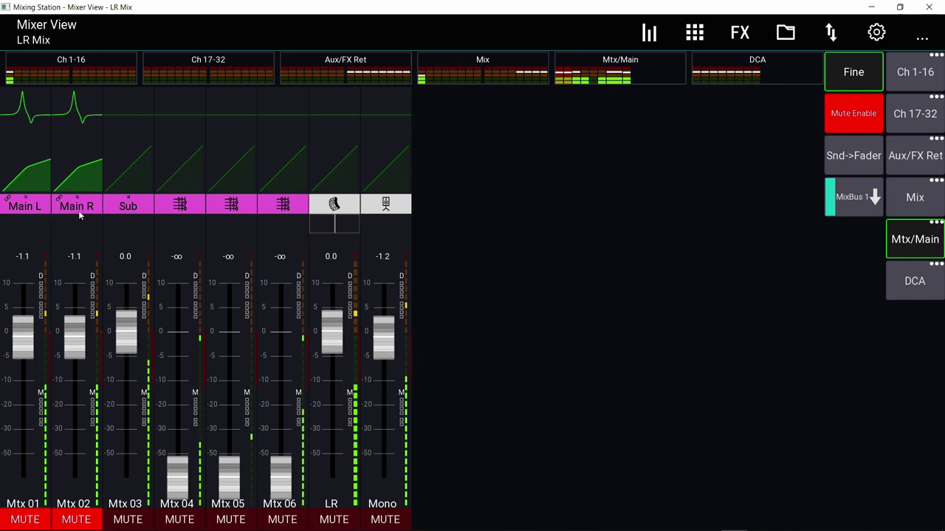
click(126, 206)
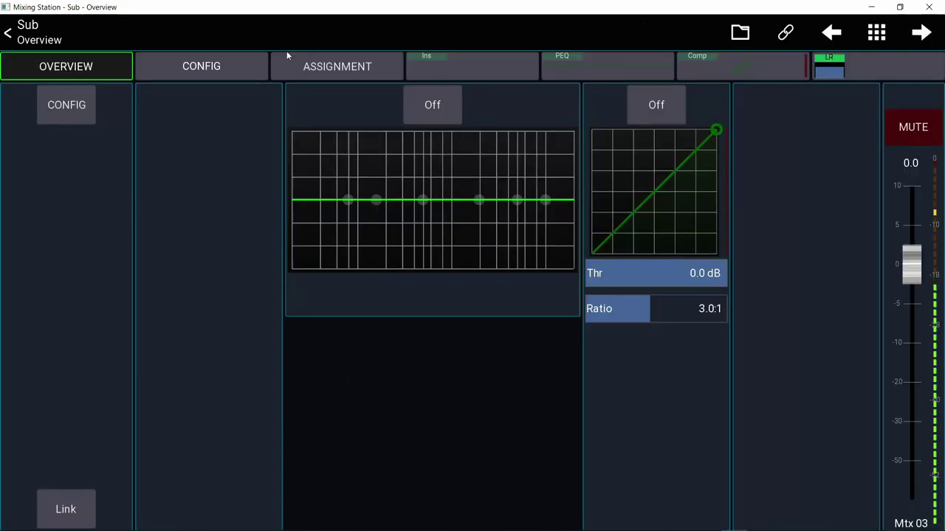
click(365, 65)
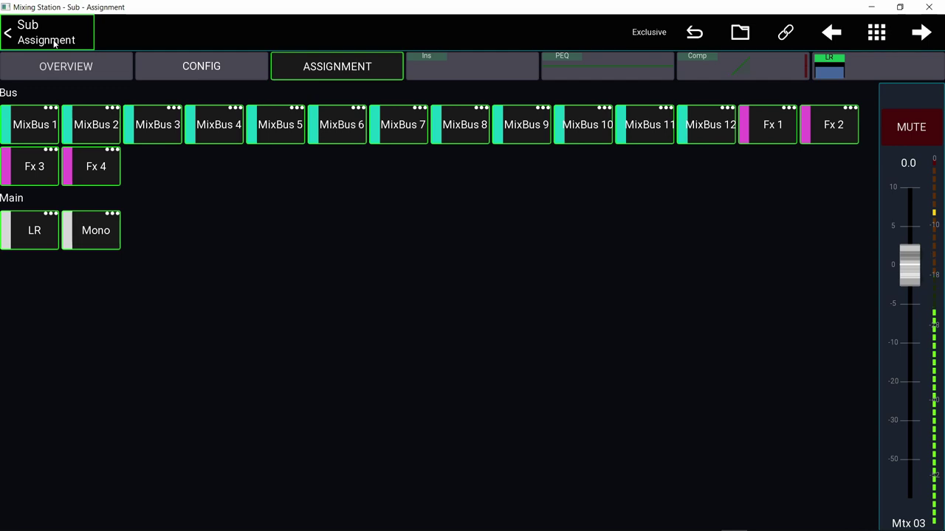
- In M32 Edit, turn off MixBus 5's send to the Sub matrix, and return to Mixing Station
click(735, 519)
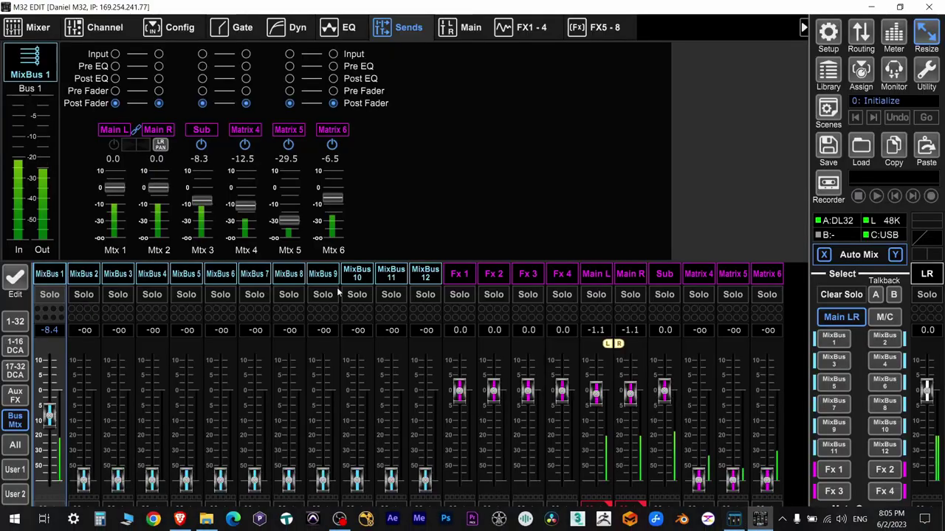
click(186, 274)
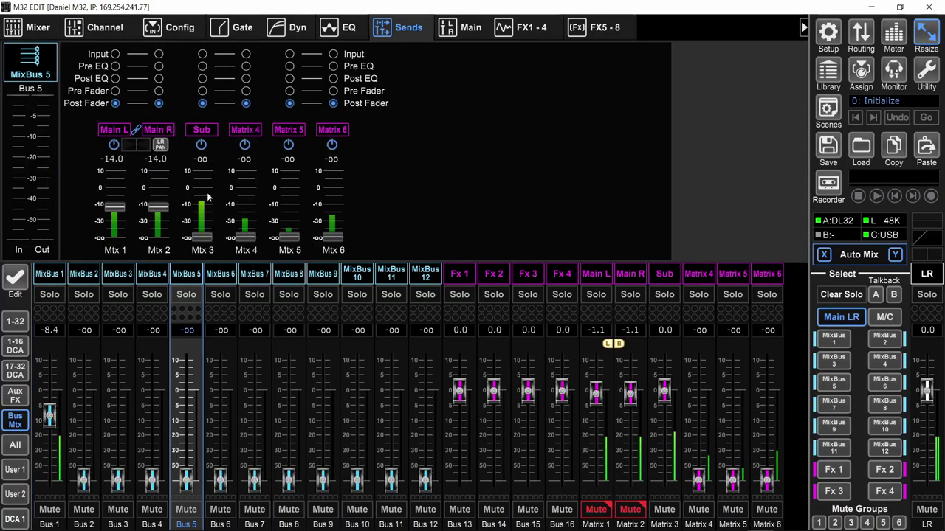
click(204, 149)
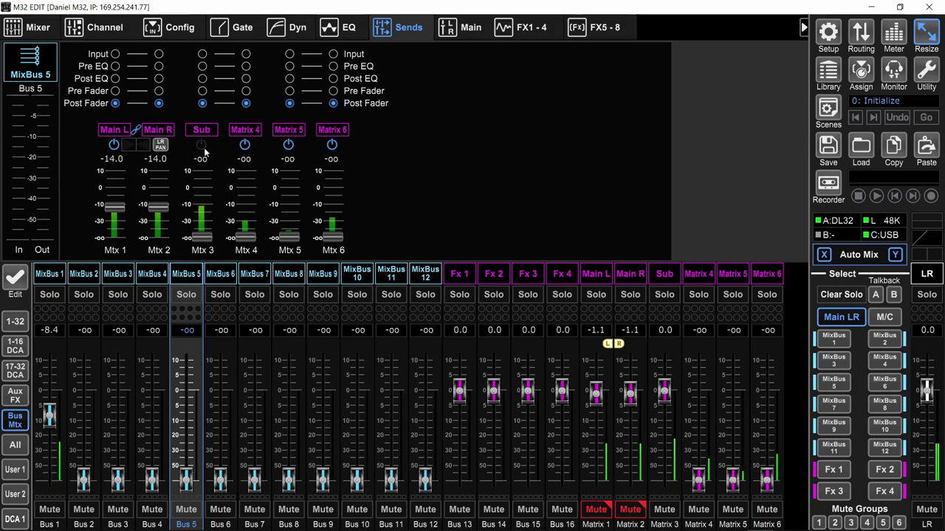
click(735, 519)
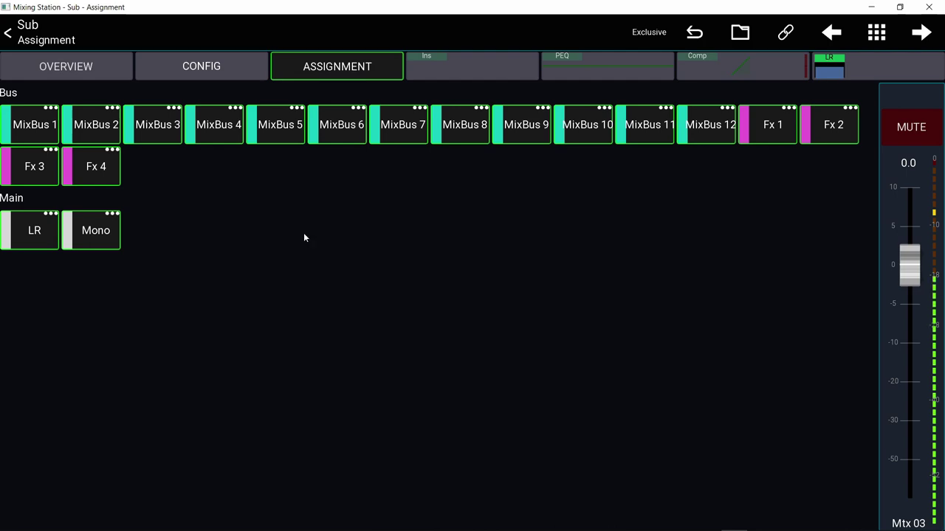
- Check which buses are assigned to the Mtx 04 matrix, and return to the mixer view
key(Escape)
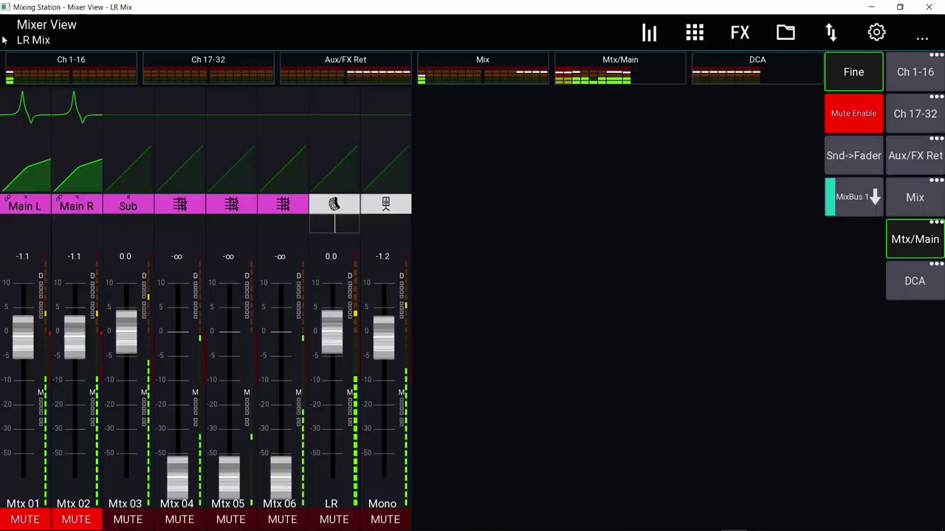
click(180, 206)
click(311, 72)
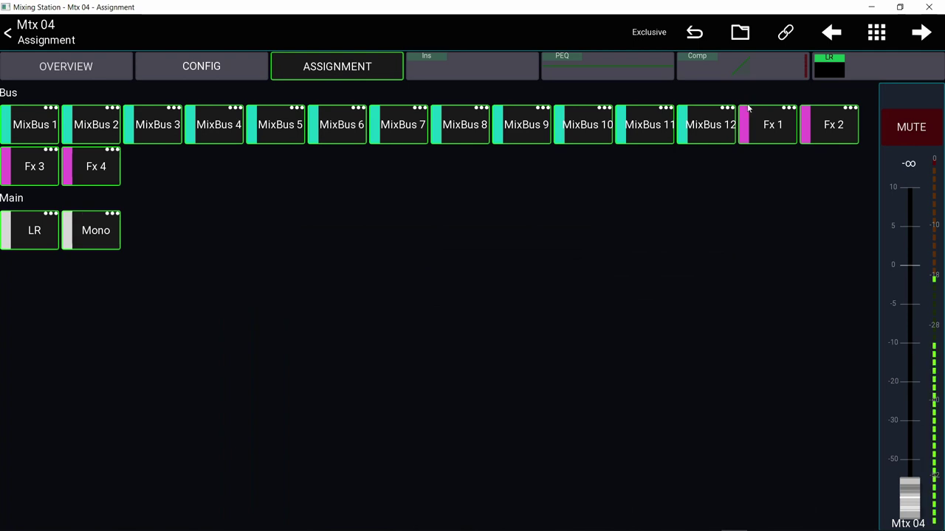
mouse_move(35, 127)
mouse_down()
mouse_move(251, 137)
mouse_move(285, 150)
mouse_move(191, 130)
mouse_move(19, 131)
mouse_move(219, 115)
mouse_move(833, 117)
mouse_move(777, 122)
mouse_move(814, 133)
mouse_move(494, 145)
mouse_move(20, 136)
mouse_up()
click(9, 33)
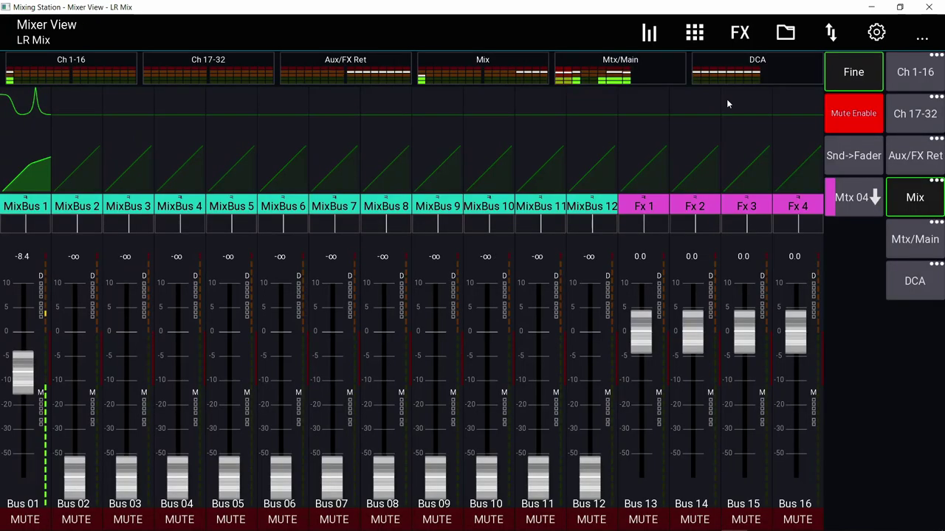
- Open Mixing Station's output routing and compare it with the Out 1-16 routing in M32 Edit
click(832, 34)
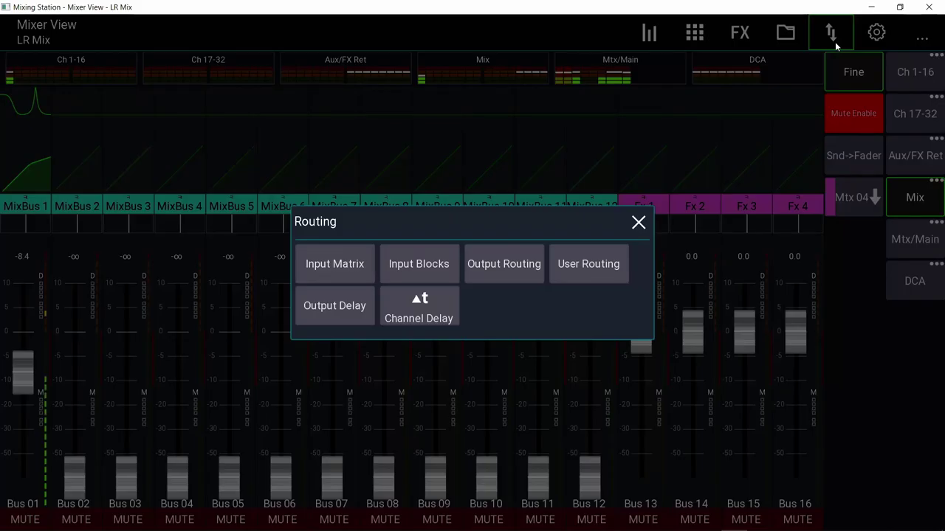
click(496, 271)
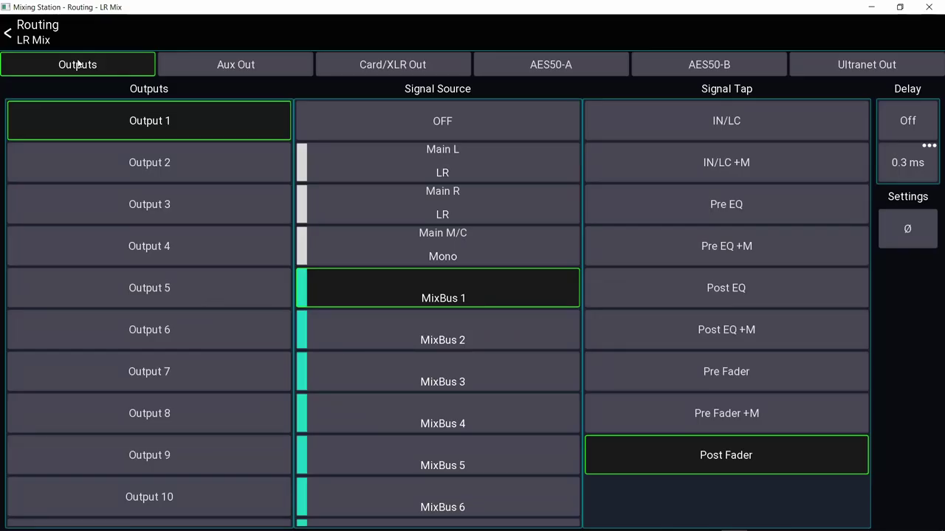
click(735, 519)
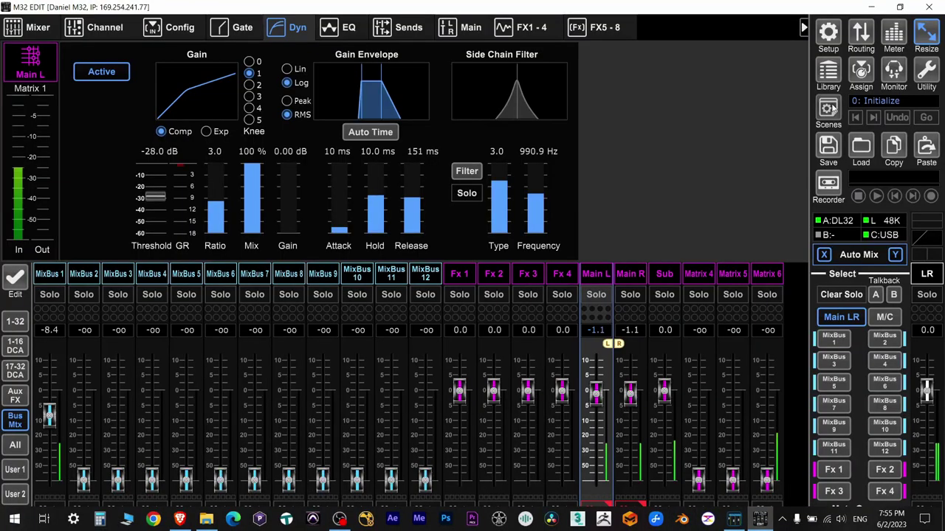
click(860, 34)
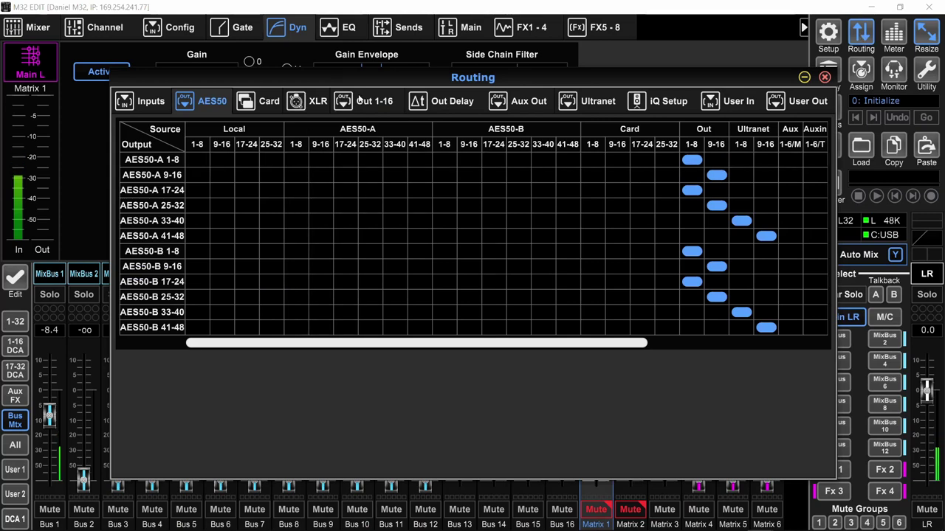
click(344, 102)
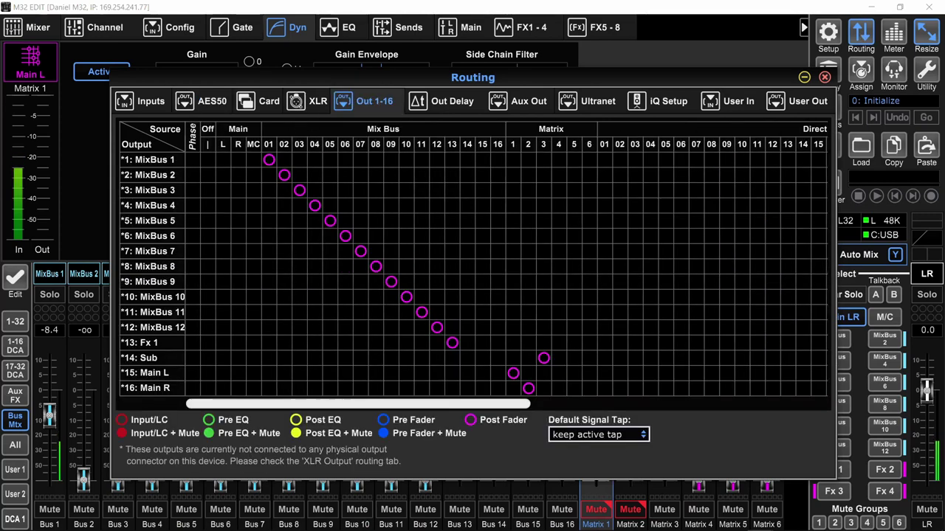
- Switch to Mixing Station's output routing and check the signal sources of Output 14 and Output 15
click(733, 520)
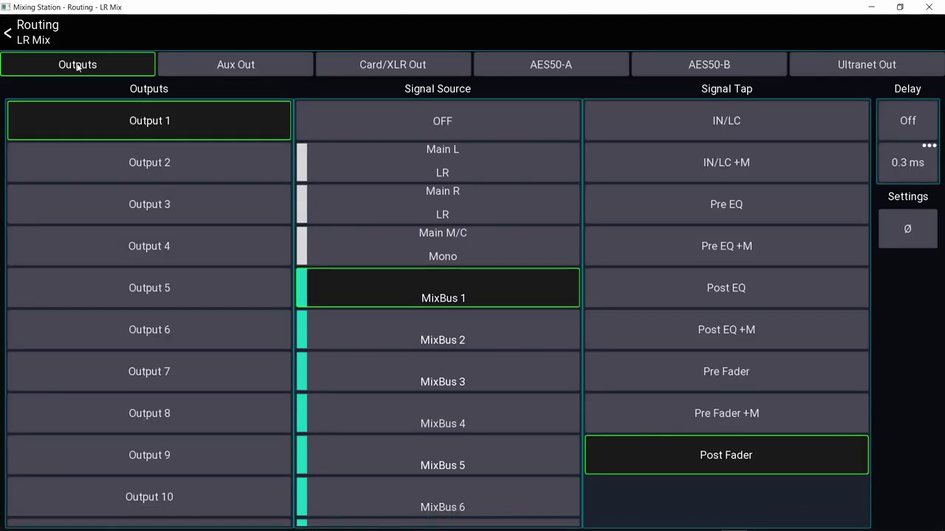
scroll(207, 286, down, 4)
scroll(207, 286, down, 2)
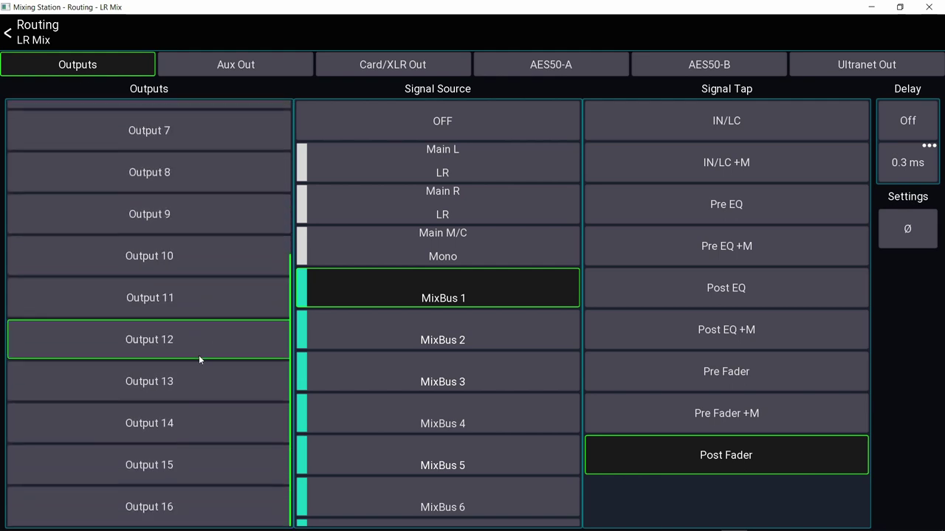
click(200, 492)
click(163, 424)
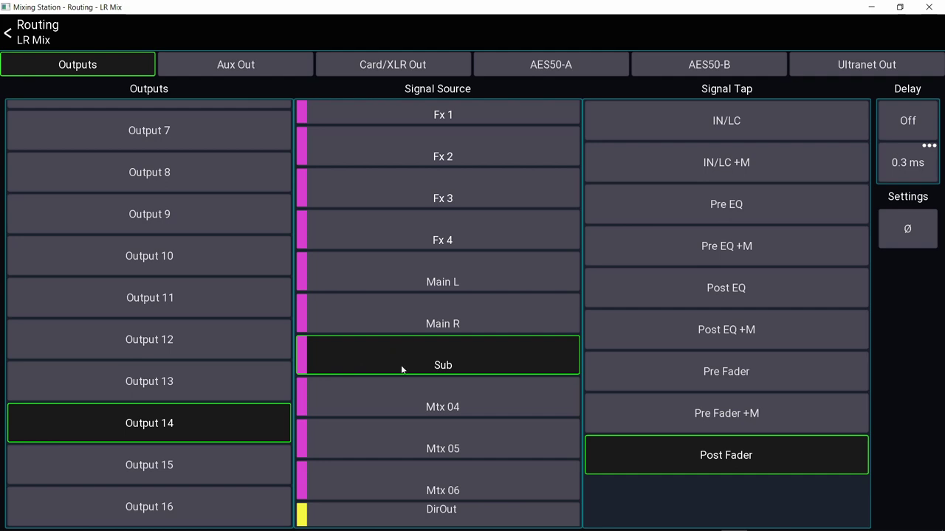
click(224, 474)
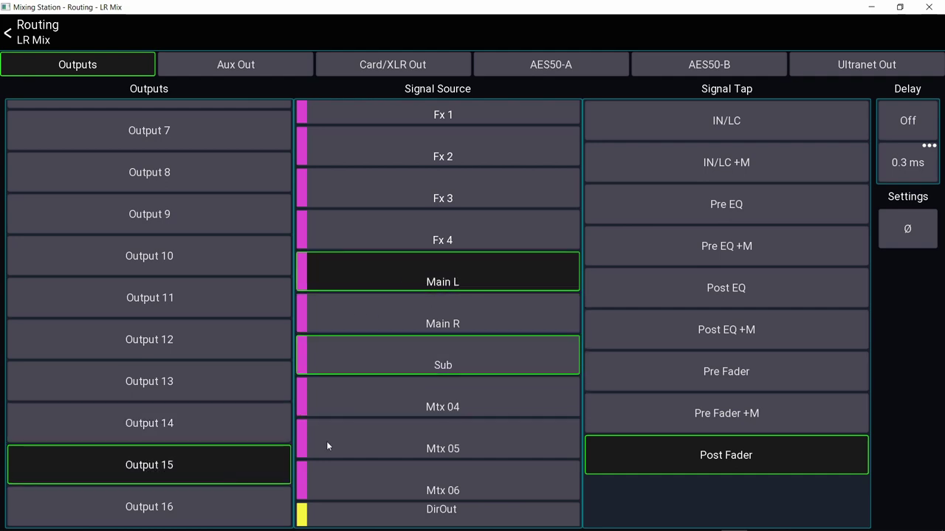
- Try a Pre EQ signal tap on Output 16, and set the tap back to Post Fader
click(207, 522)
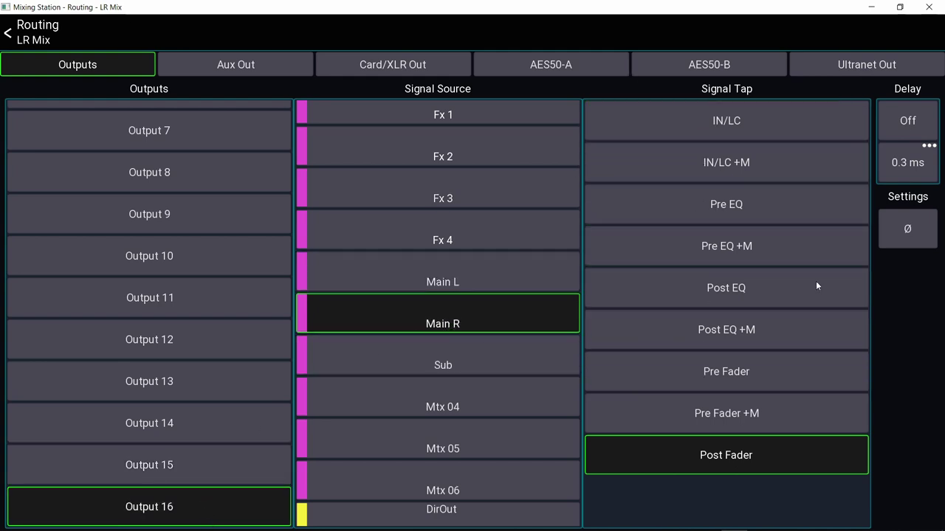
drag(728, 127, 774, 221)
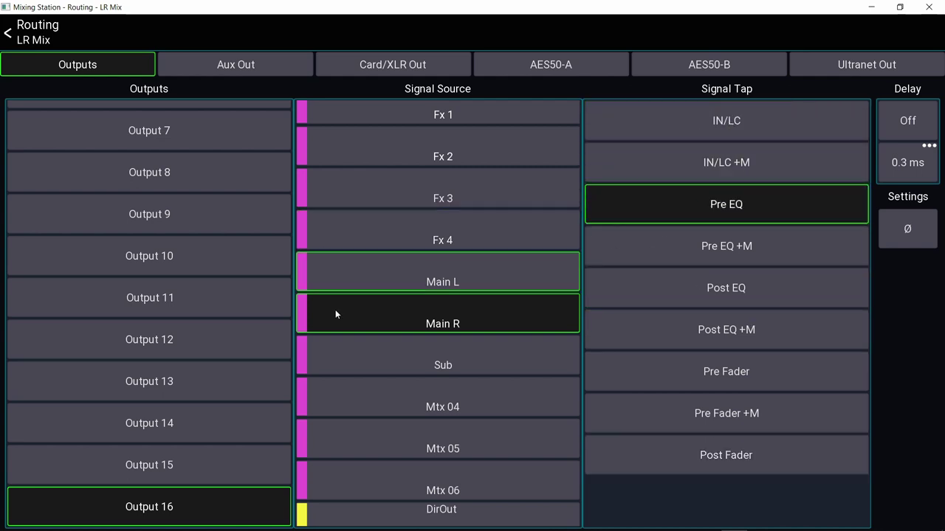
click(699, 460)
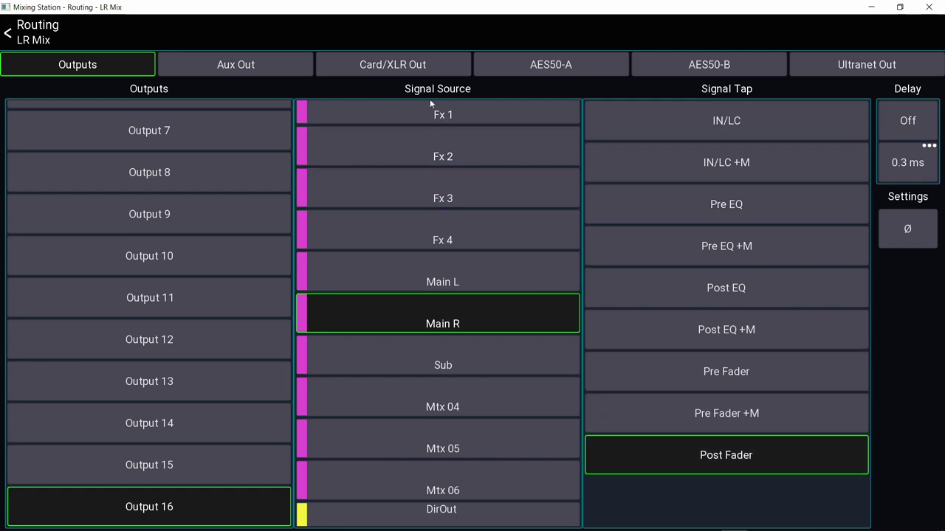
- View the AES50-A and AES50-B output block assignments, and return to the routing of the individual outputs
click(551, 73)
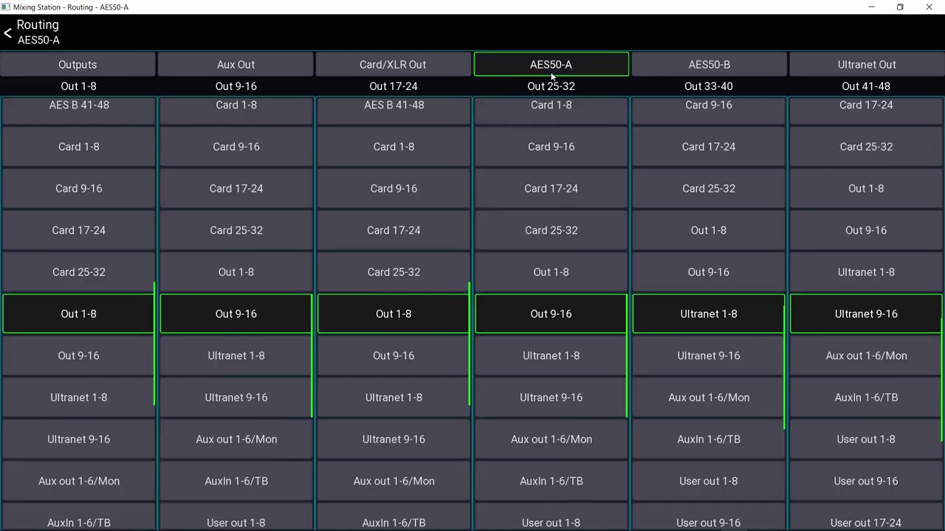
click(664, 71)
click(597, 71)
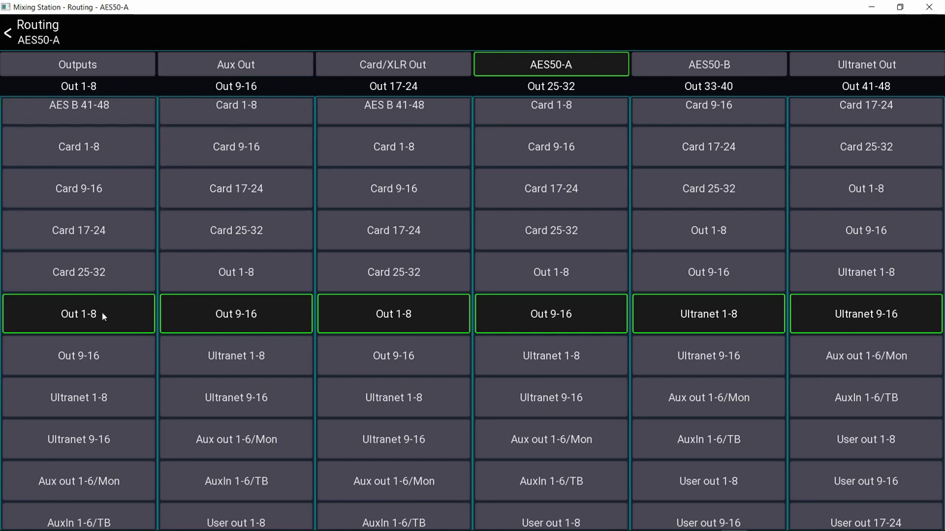
click(86, 65)
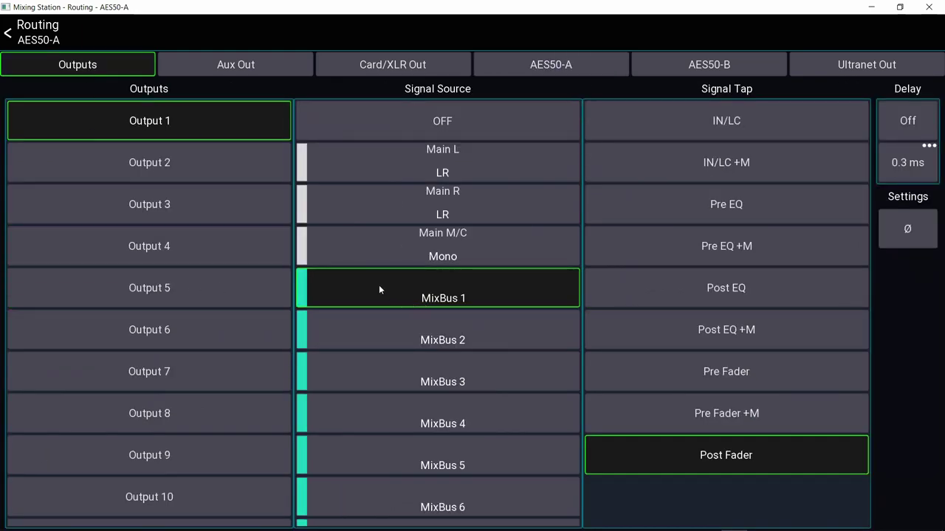
- Leave the routing for the mixer view, and switch to M32 Edit
click(30, 33)
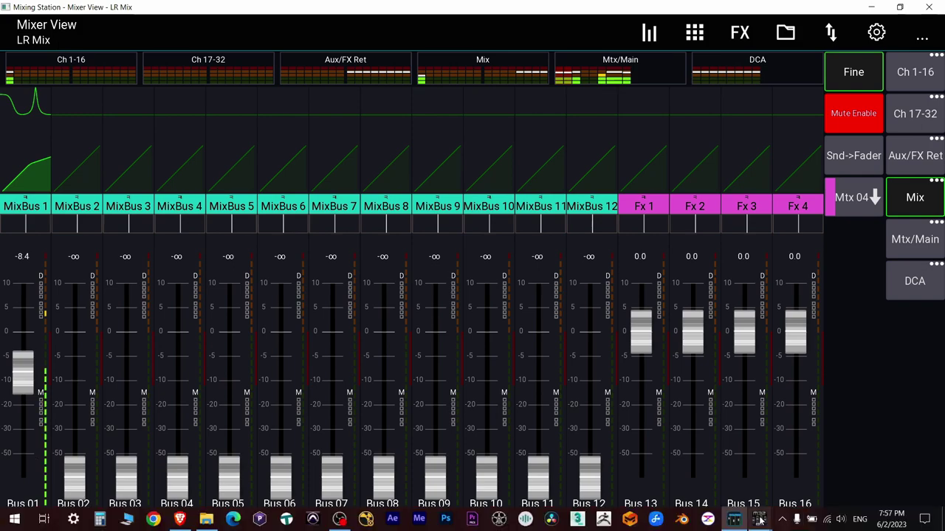
mouse_move(758, 518)
click(692, 465)
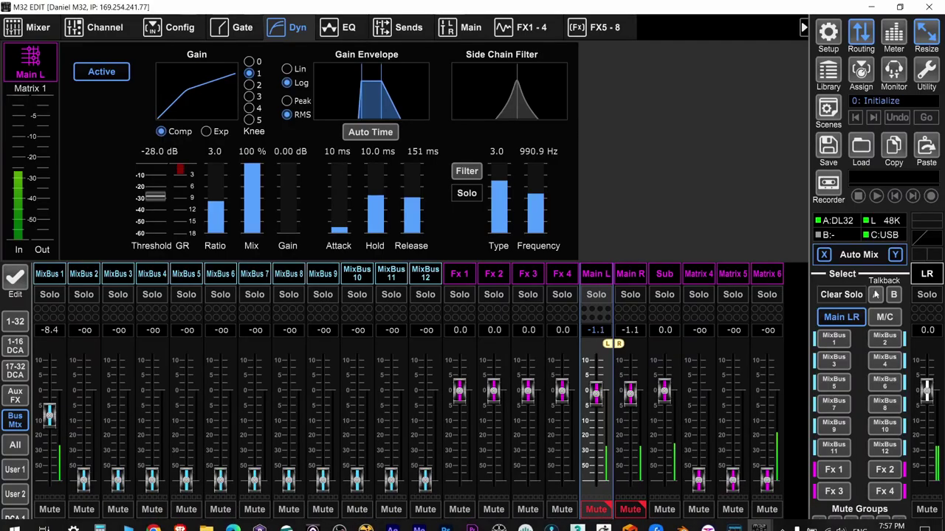